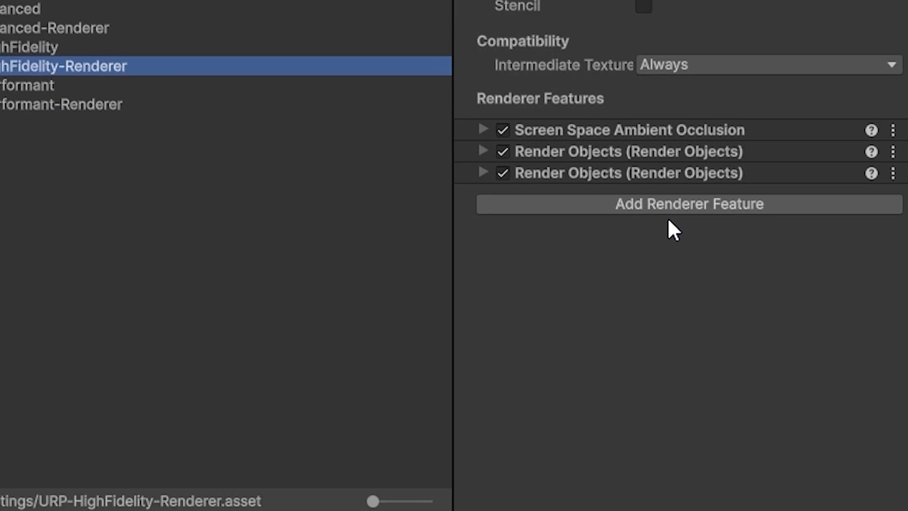
Select OutlineMaterial in the _Shaders folder and expand its Surface Inputs settings
click(776, 449)
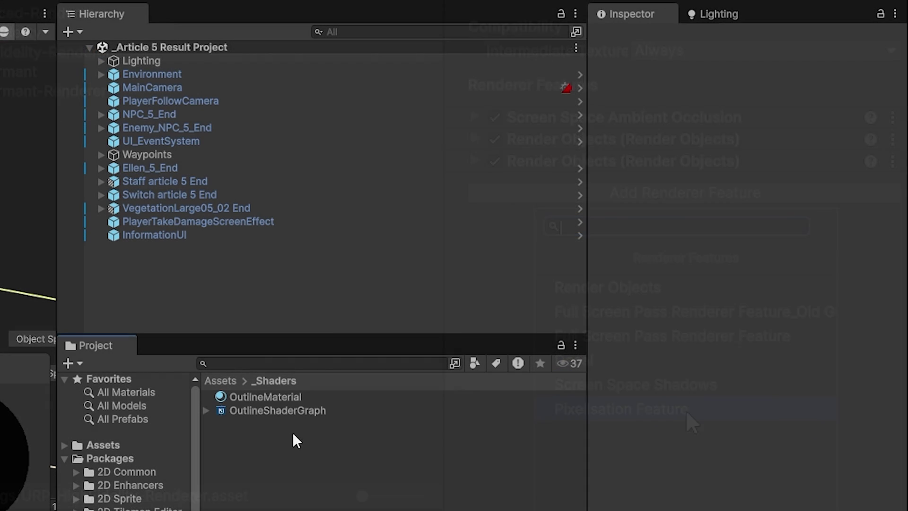
click(244, 399)
click(646, 115)
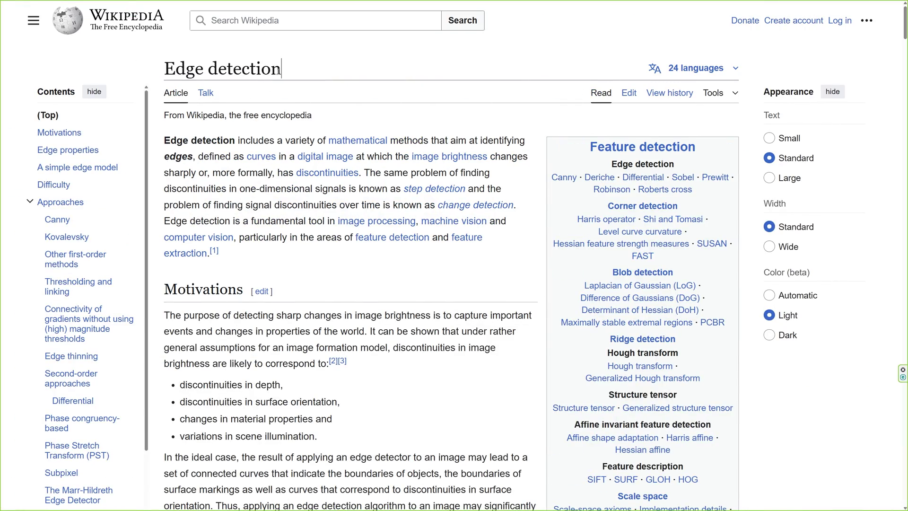
Highlight the titles of the Edge detection and Posterization Wikipedia articles
drag(282, 68, 175, 68)
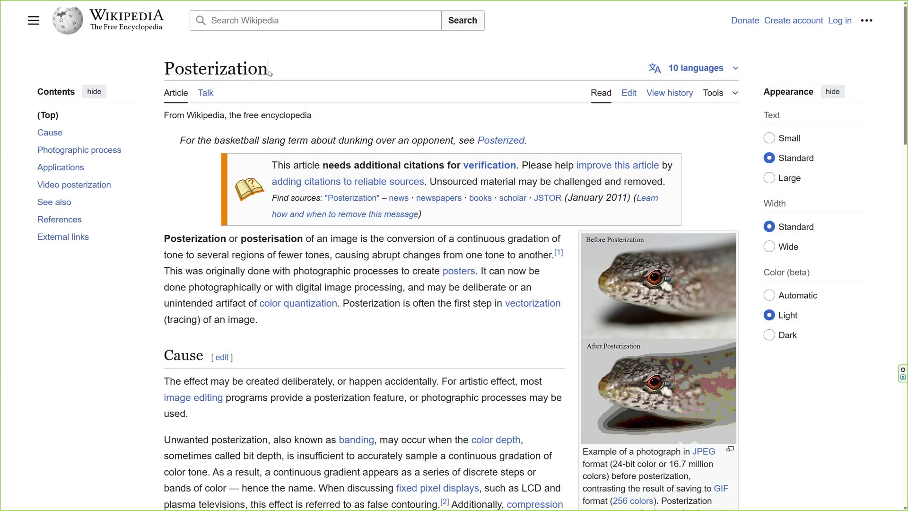
drag(268, 70, 183, 70)
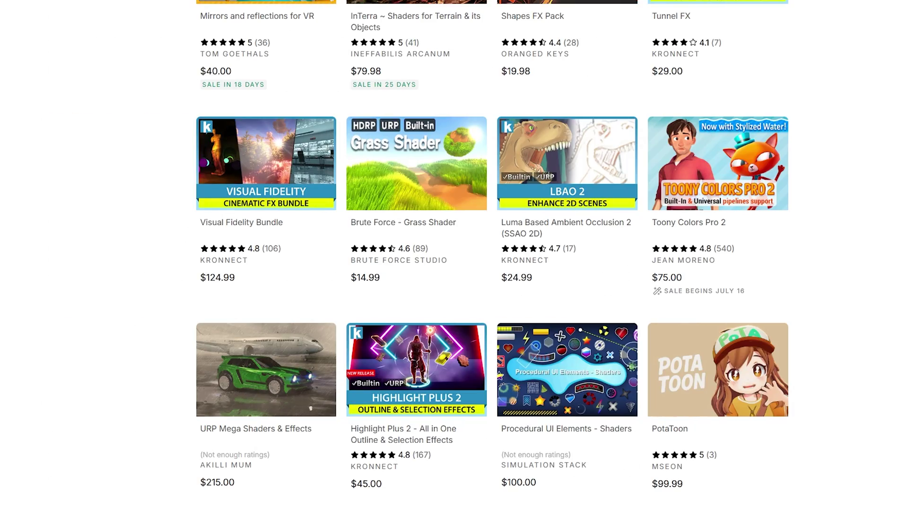
View the ProPixelizer feature grid and toggle Glow and Hologram effects on the TV sprite
scroll(729, 66, up, 15)
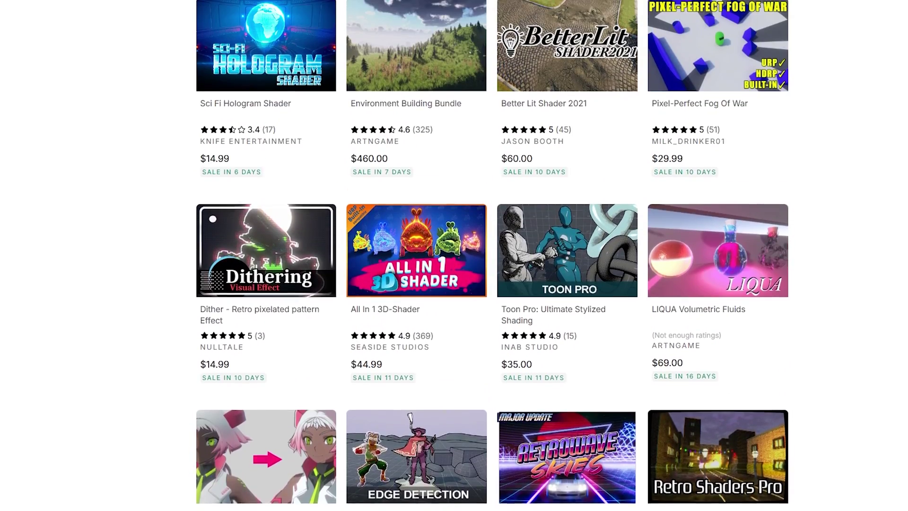
scroll(454, 256, up, 5)
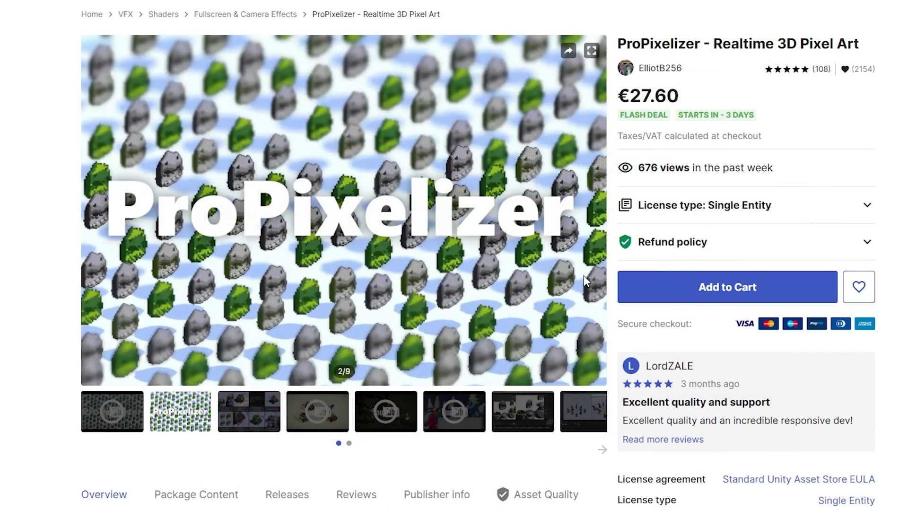
click(251, 411)
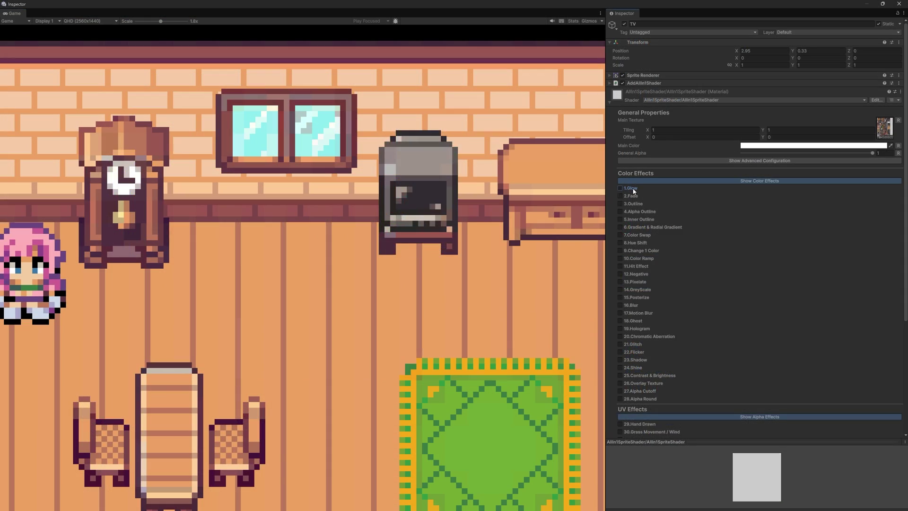
click(633, 189)
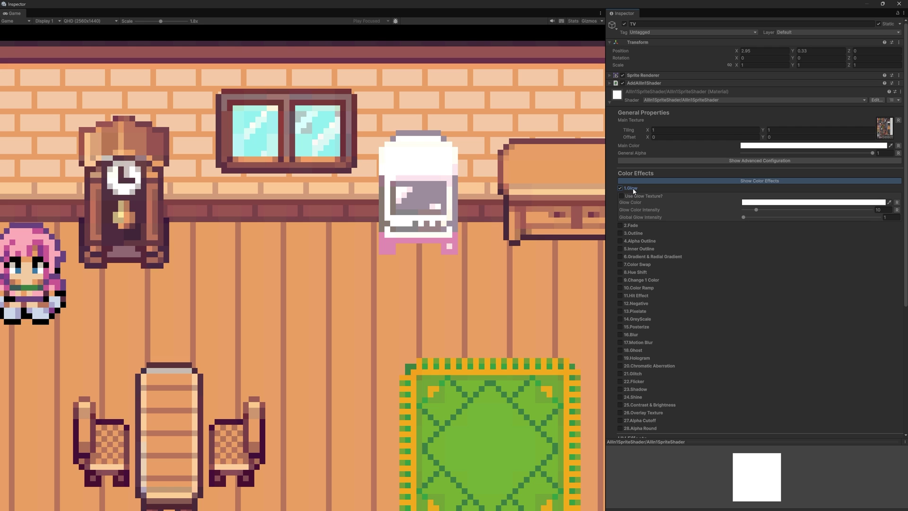
click(636, 359)
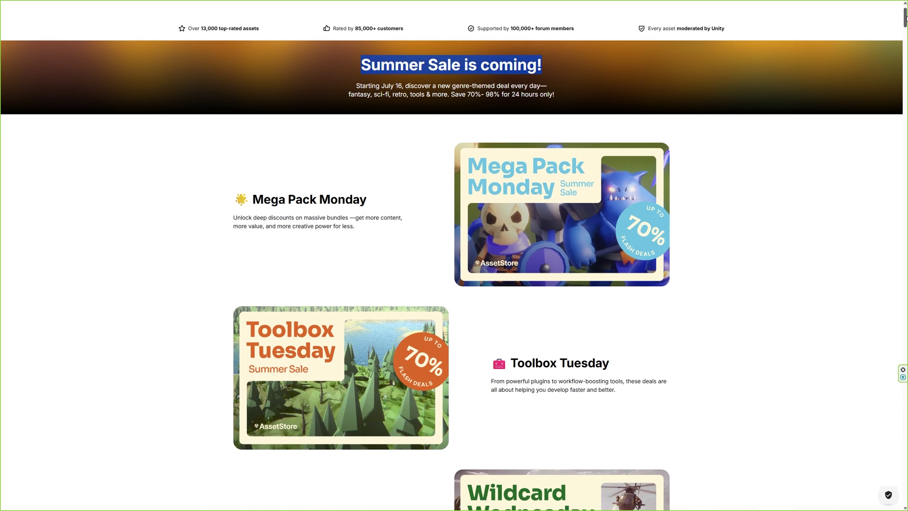
Browse down to the 'Summer Sale is coming!' heading, then return to the ProPixelizer feature grid
scroll(454, 255, down, 5)
scroll(454, 256, down, 5)
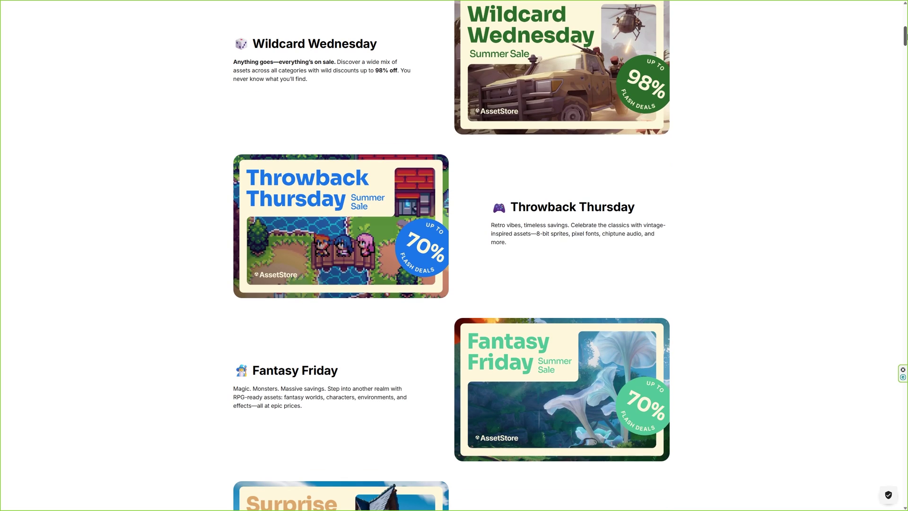
scroll(454, 255, down, 10)
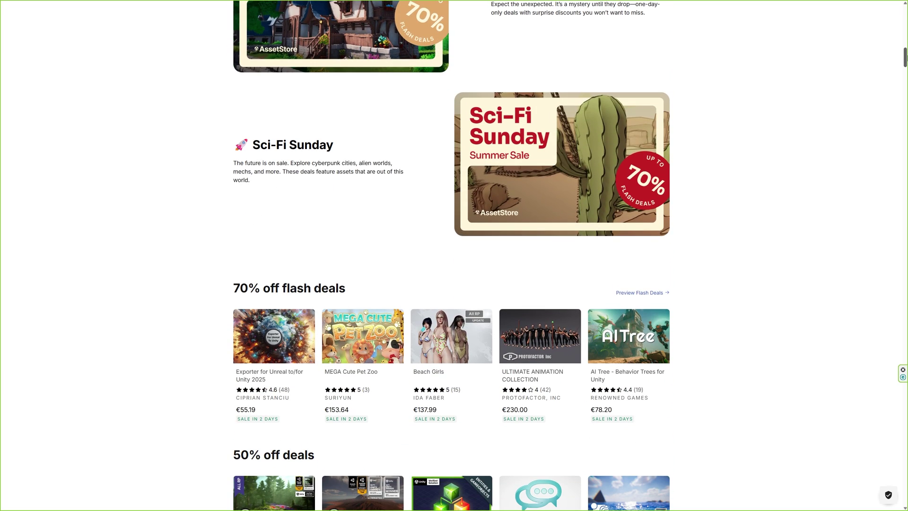
scroll(770, 158, down, 7)
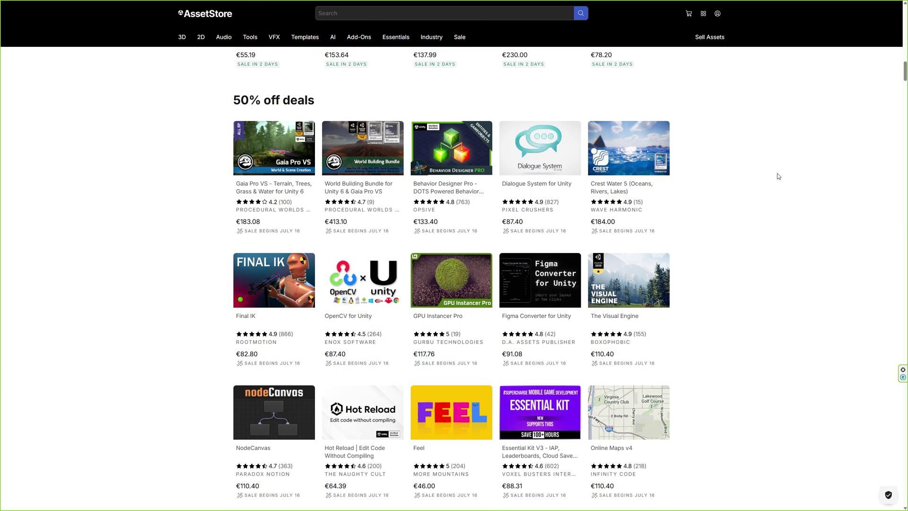
scroll(779, 177, down, 5)
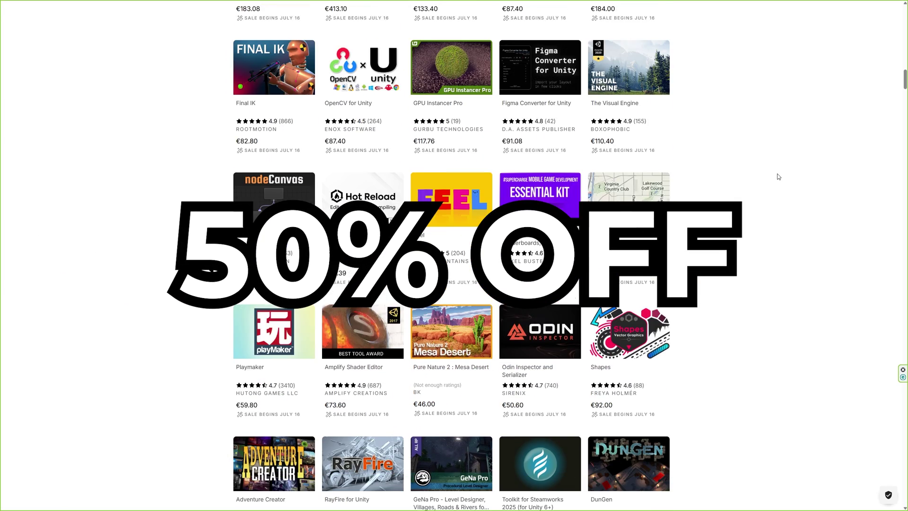
scroll(780, 181, down, 6)
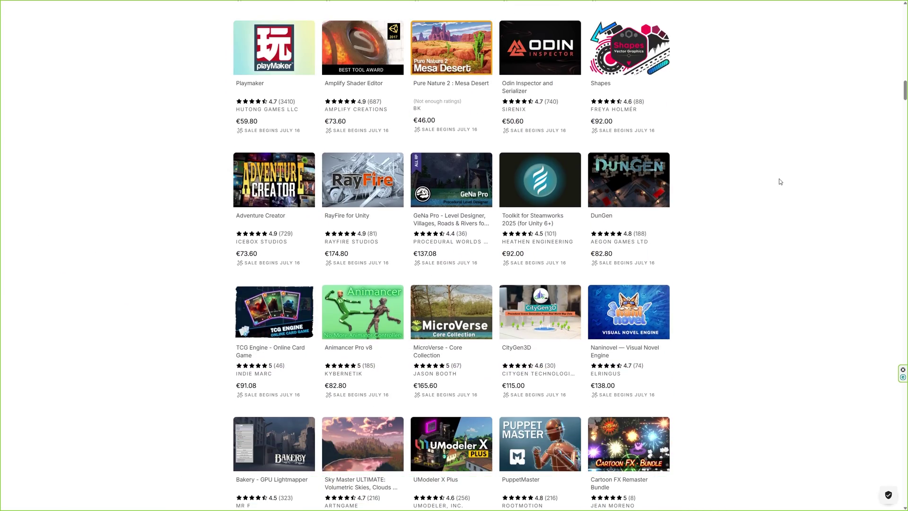
scroll(780, 181, down, 4)
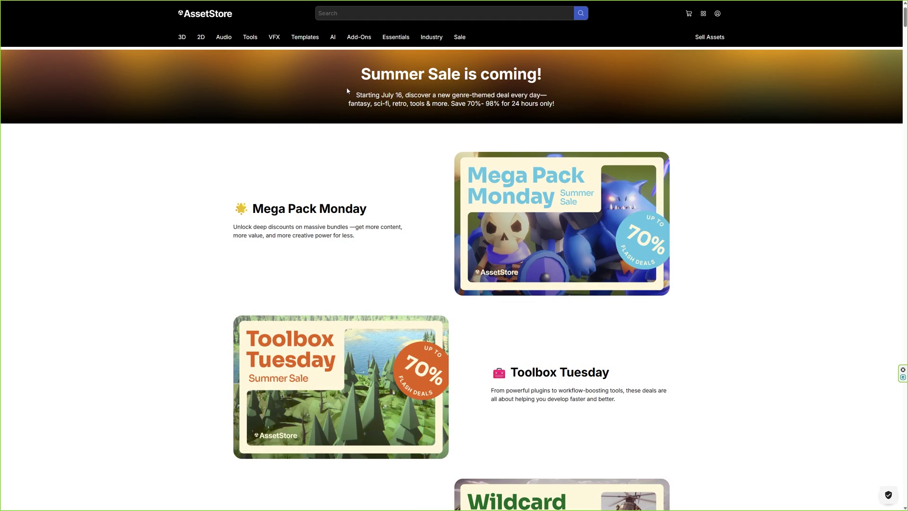
drag(382, 75, 542, 63)
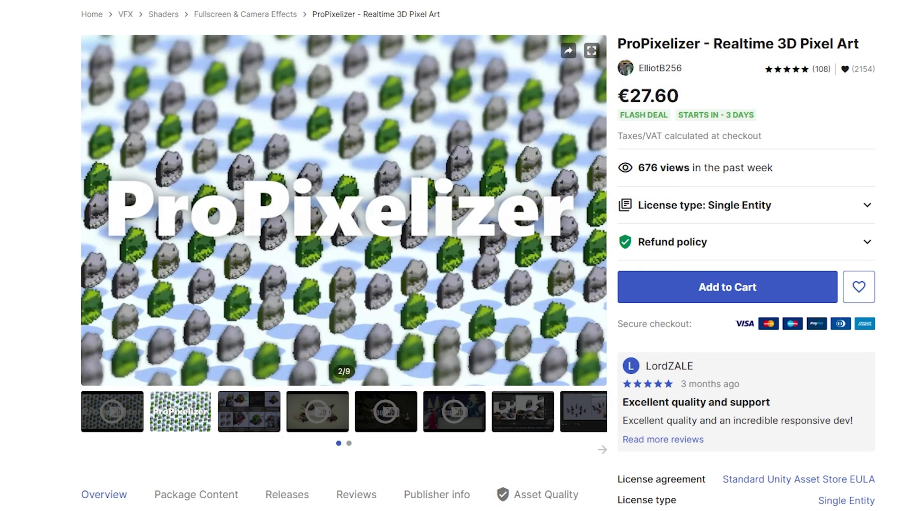
click(246, 412)
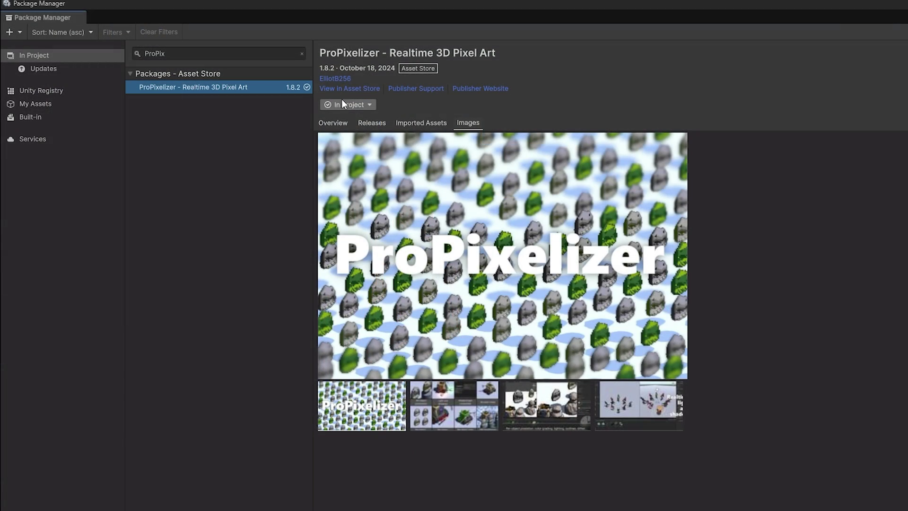
In Quality settings, switch the render pipeline asset to ProPixelizerURP
click(359, 104)
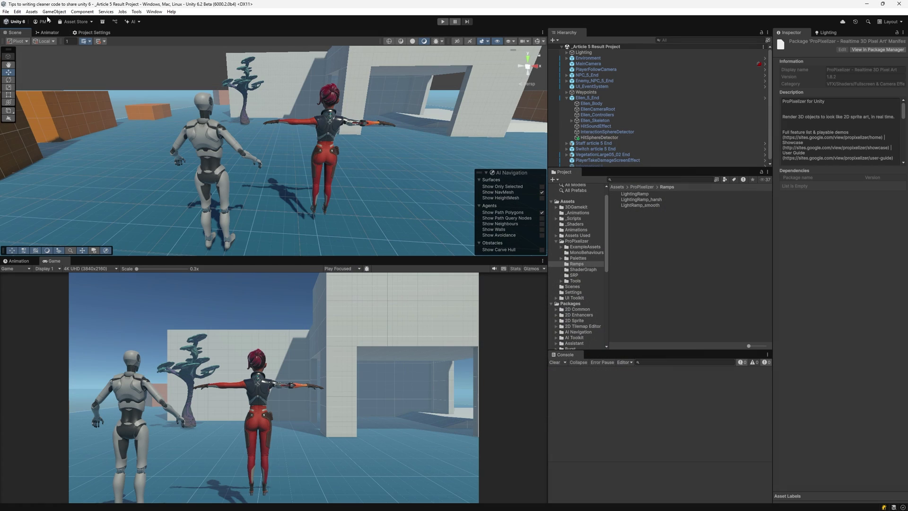
click(17, 11)
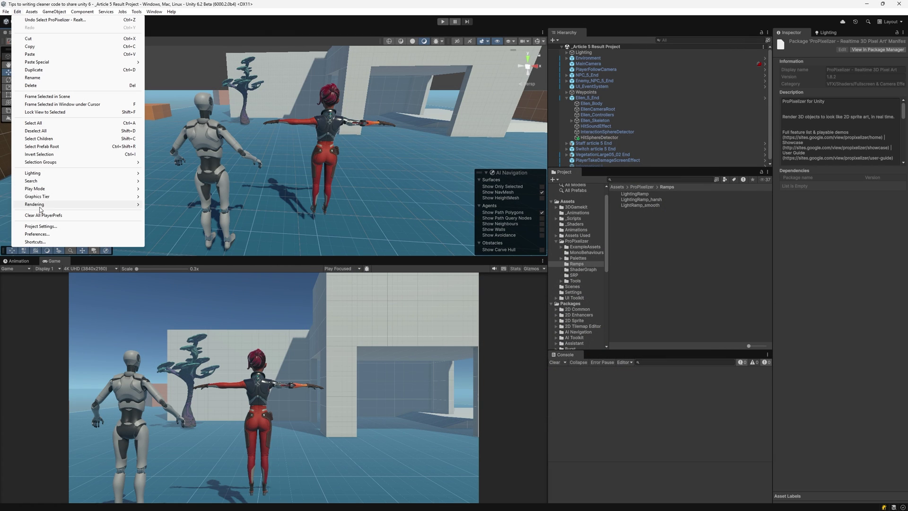
click(40, 226)
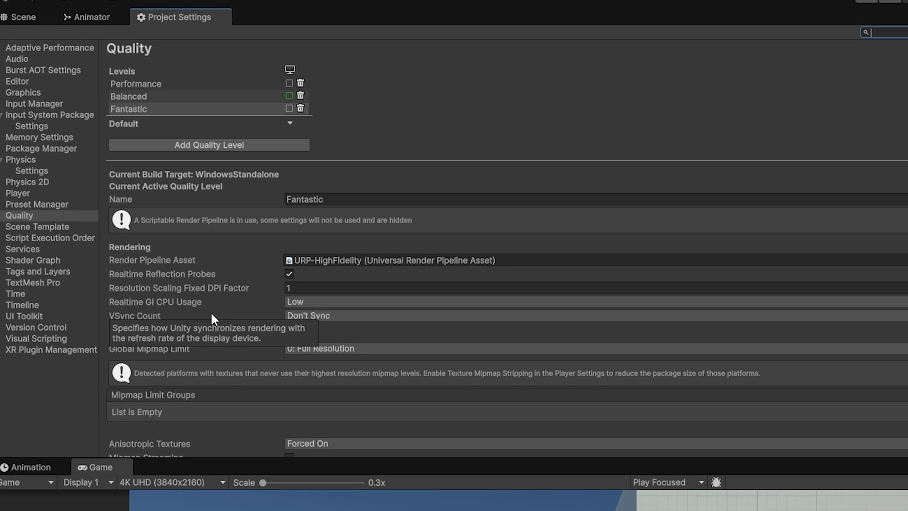
click(64, 217)
click(446, 260)
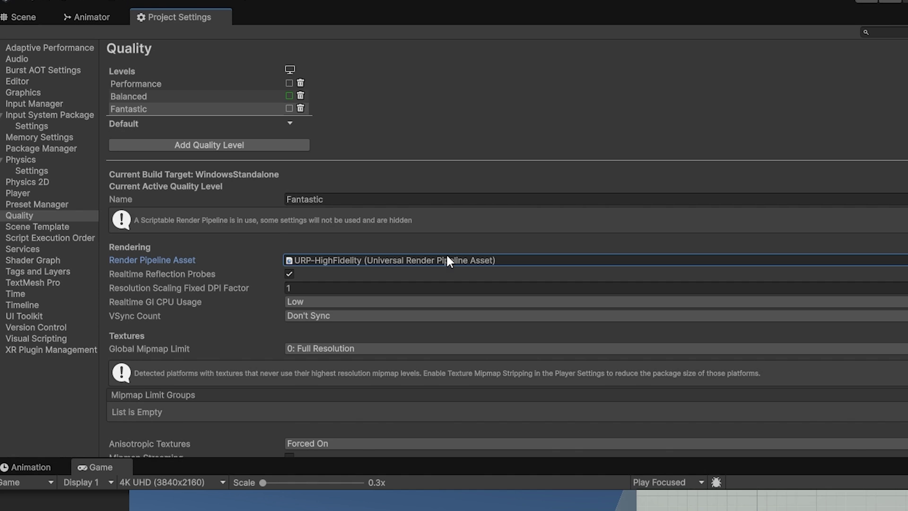
click(532, 260)
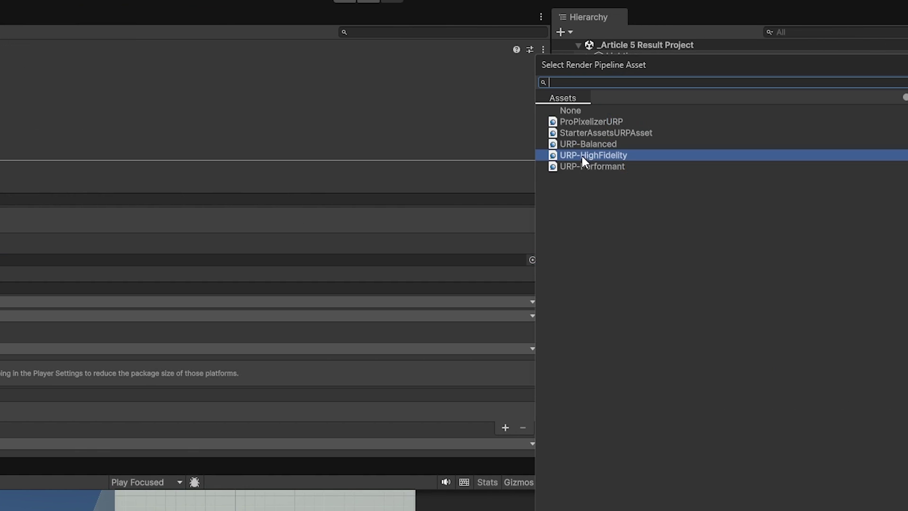
click(587, 122)
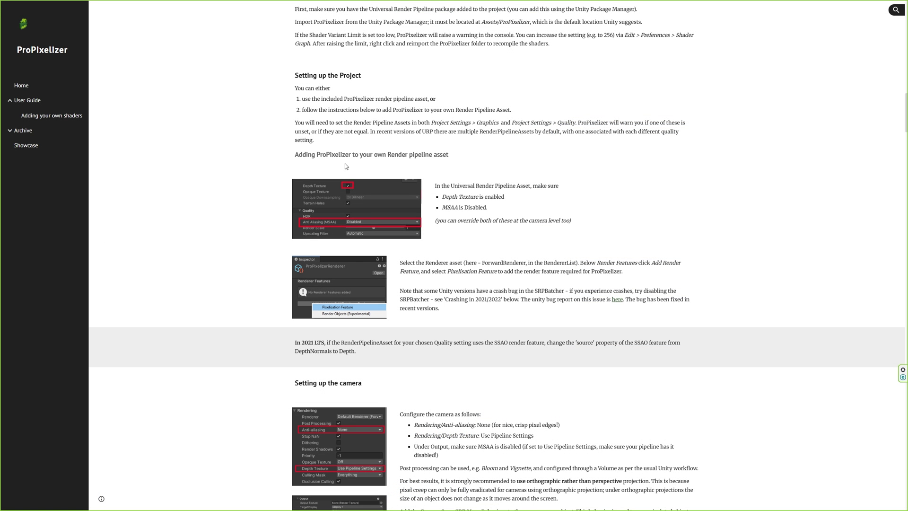
In Graphics settings, check Compatibility Mode (Render Graph Disabled)
drag(296, 155, 434, 154)
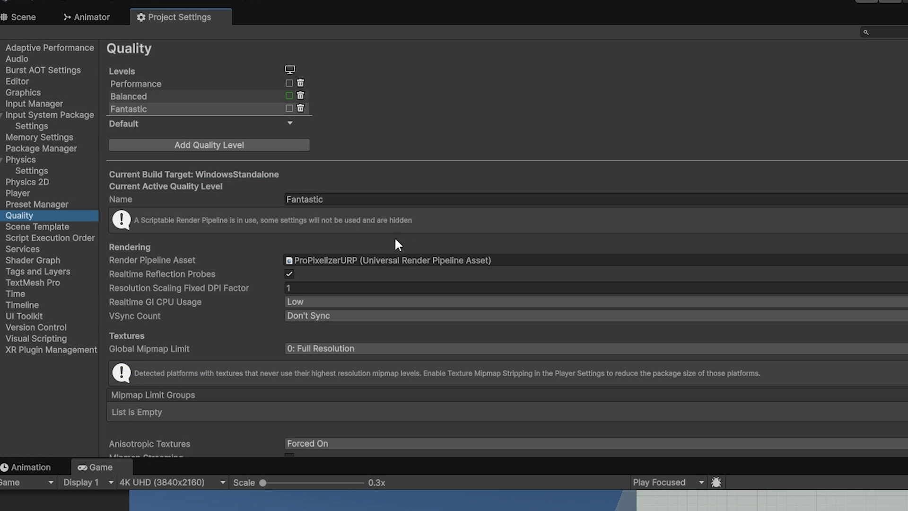
click(17, 95)
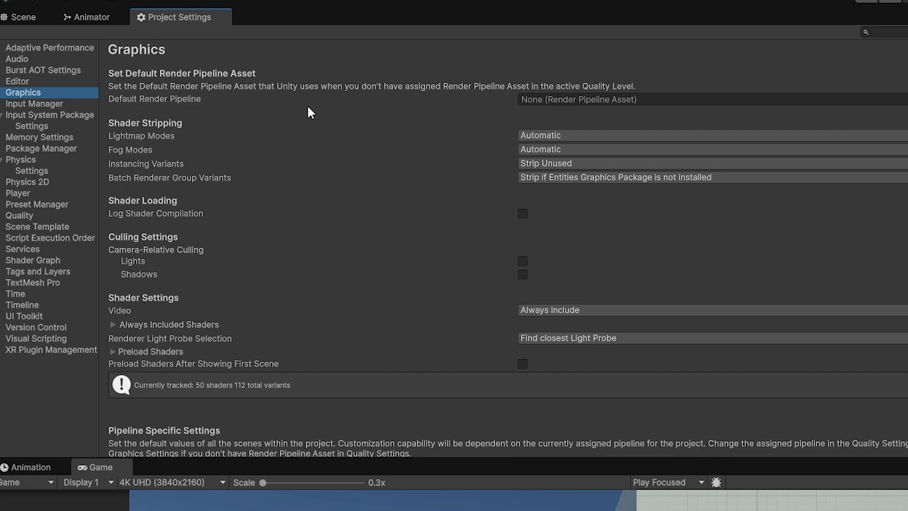
scroll(310, 112, down, 15)
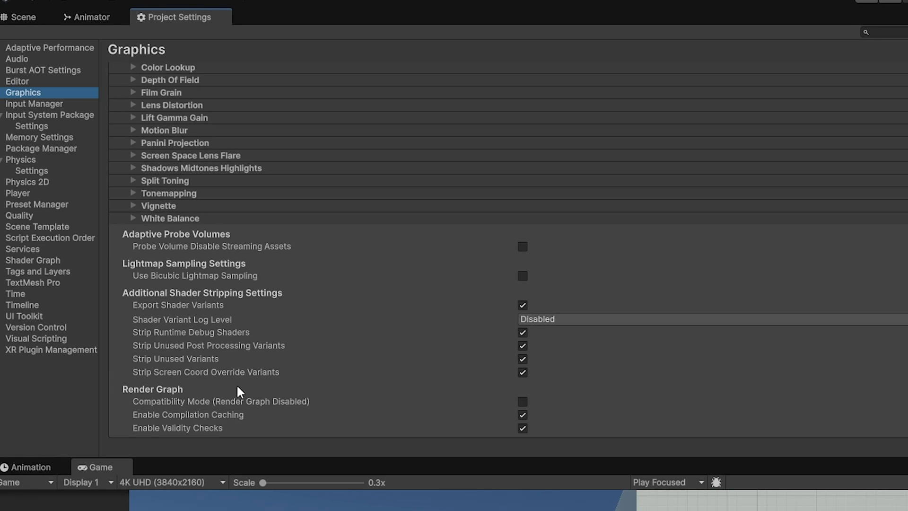
click(524, 402)
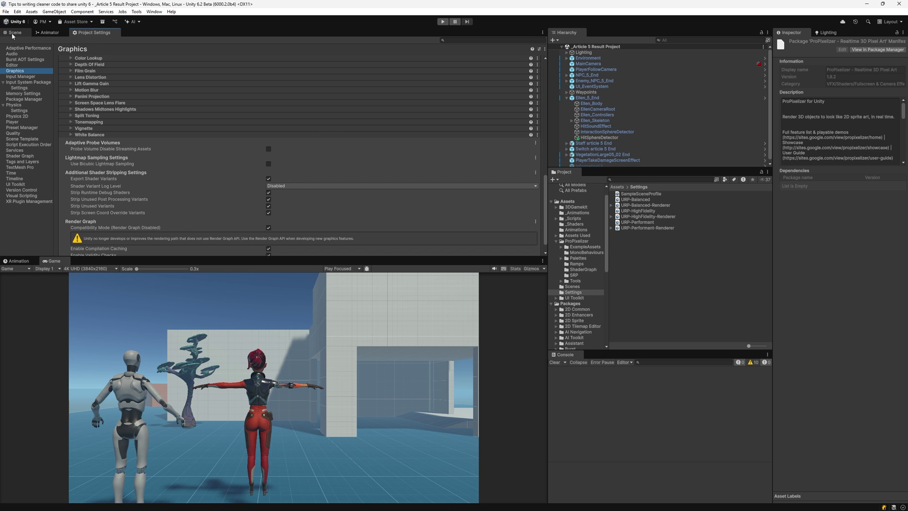
Return to the Scene view and select MainCamera in the Hierarchy
click(20, 22)
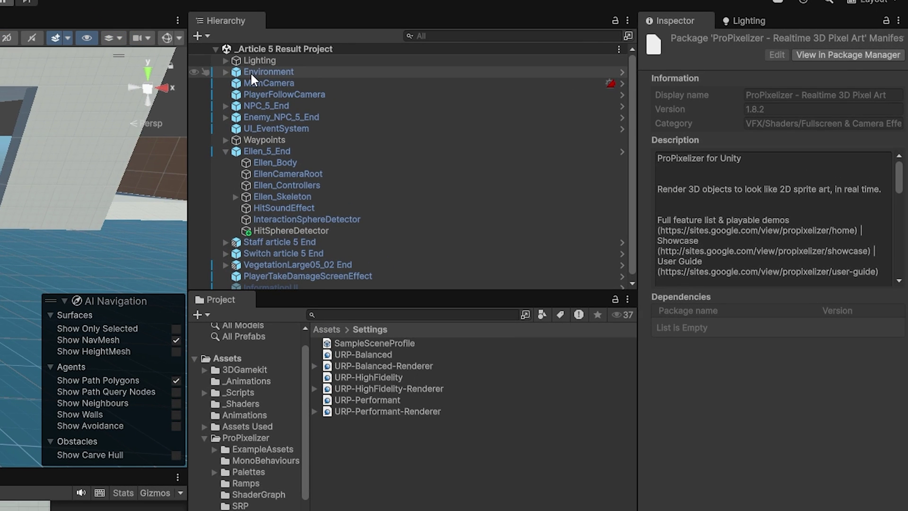
click(585, 63)
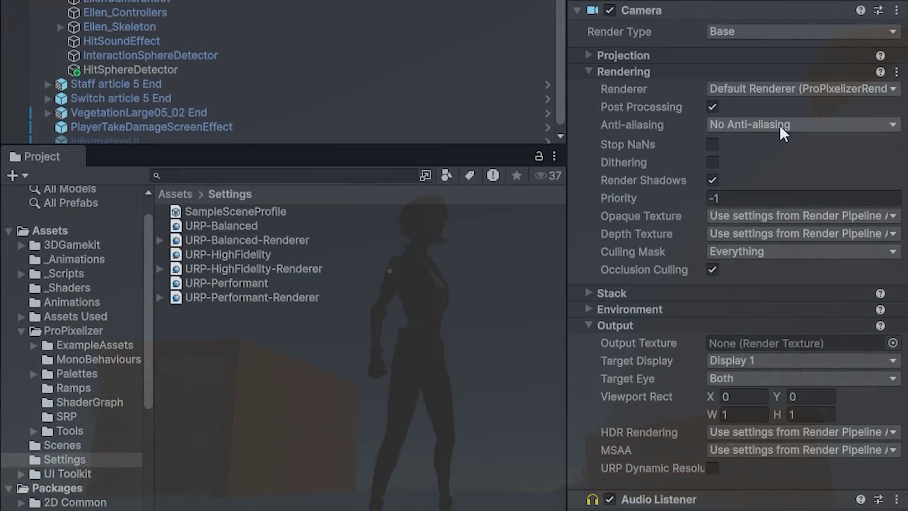
Keep MainCamera on No Anti-aliasing and pipeline Depth Texture, and set MSAA to Off
click(780, 126)
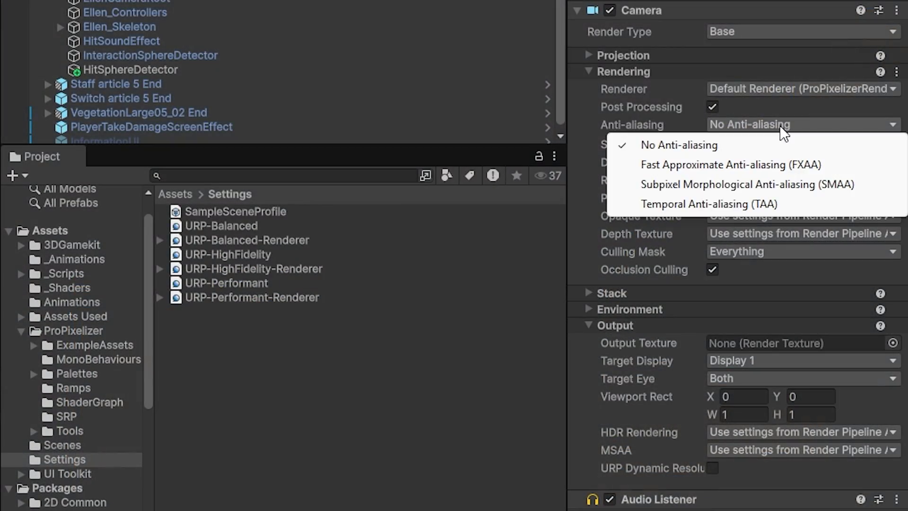
click(680, 145)
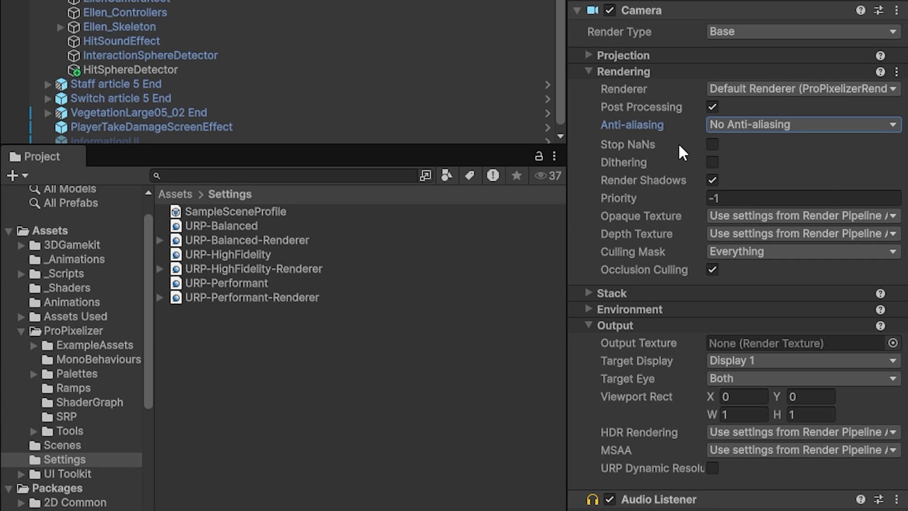
click(793, 234)
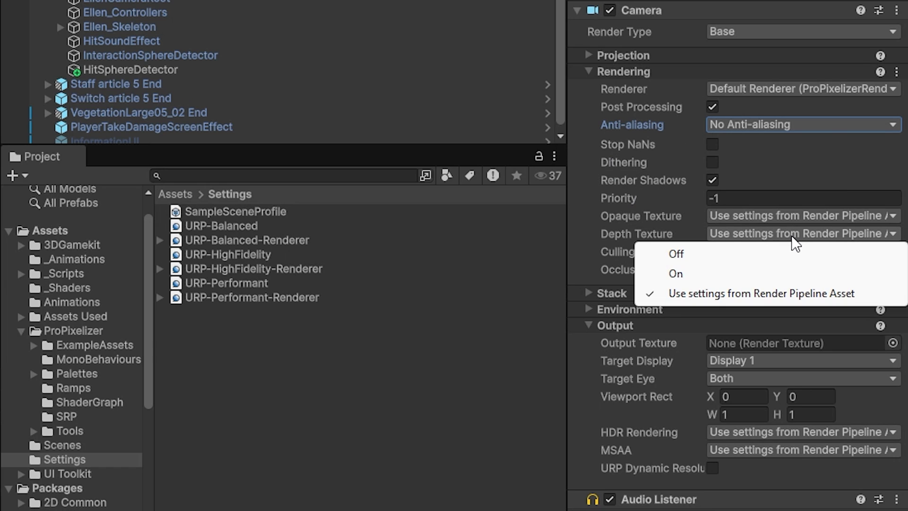
click(728, 296)
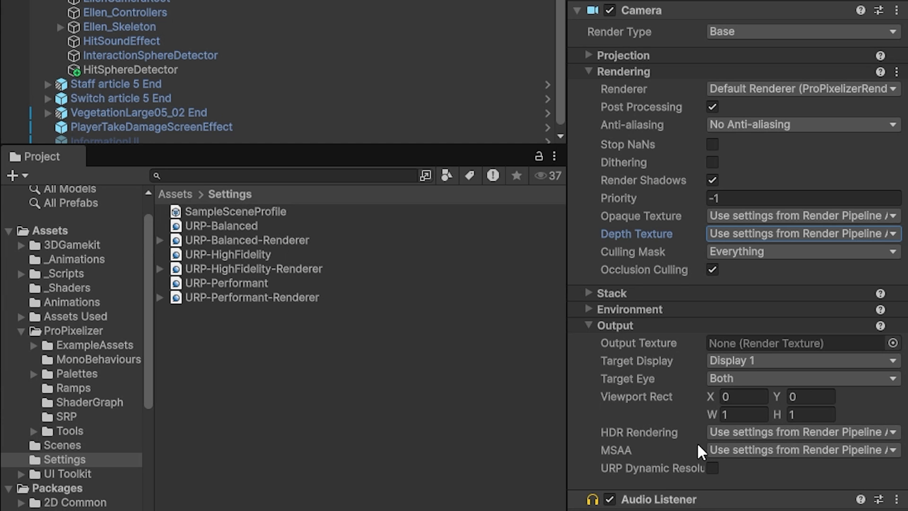
click(742, 447)
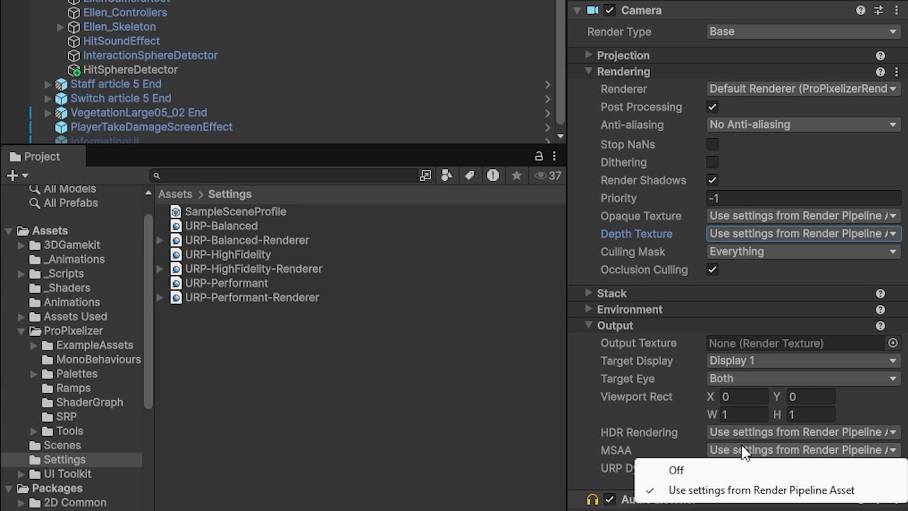
click(704, 470)
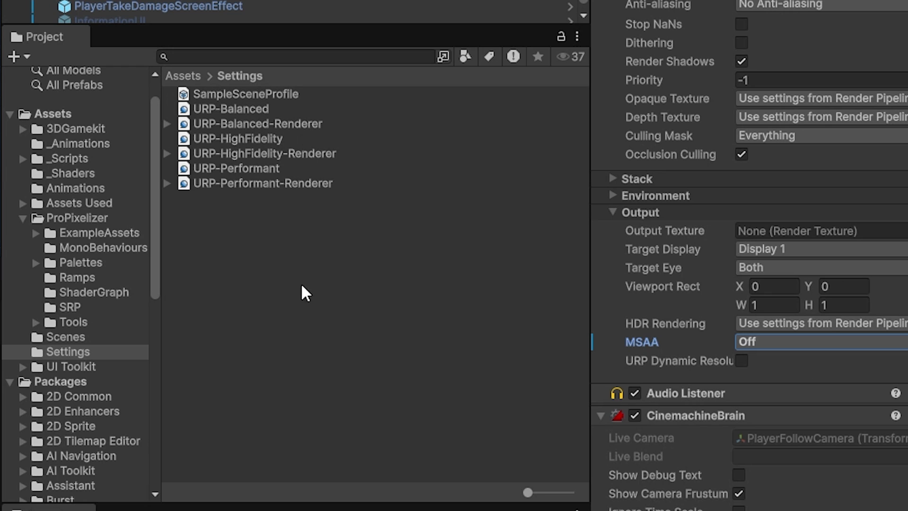
Open ProPixelizer > ExampleAssets, pick the Example scene, and expand Ellen_5_End in the Hierarchy
click(100, 220)
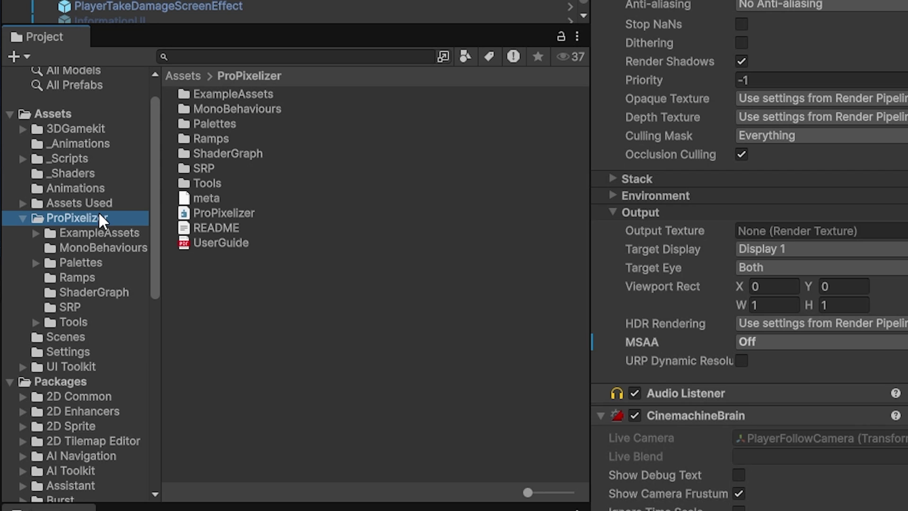
click(109, 238)
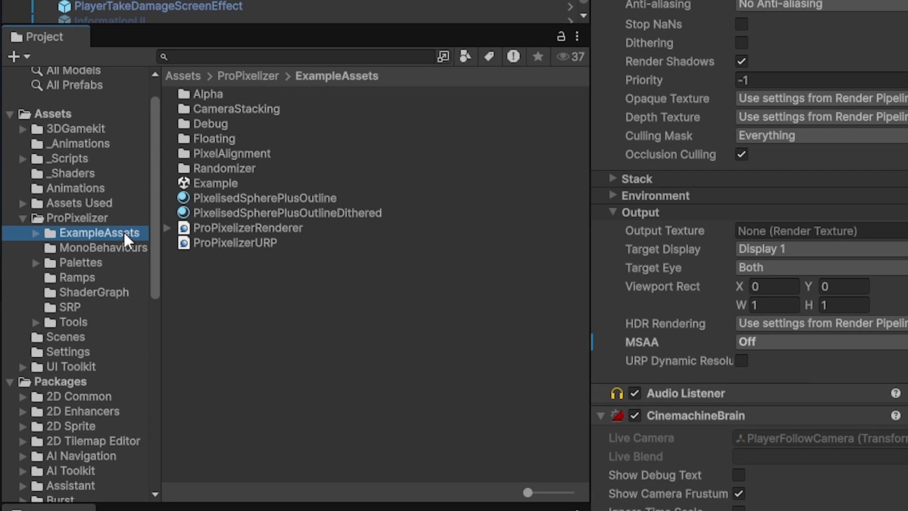
click(208, 186)
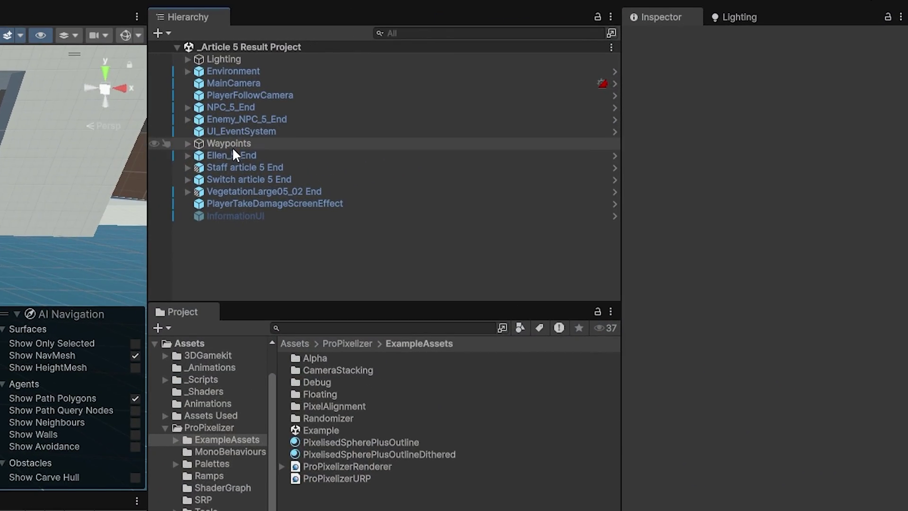
click(437, 119)
click(424, 119)
Apply ProPixelizer/SRP/PixelizedWithOutline to Ellen_Body's material and check its albedo and Ellen_Combined_Normal maps
click(242, 166)
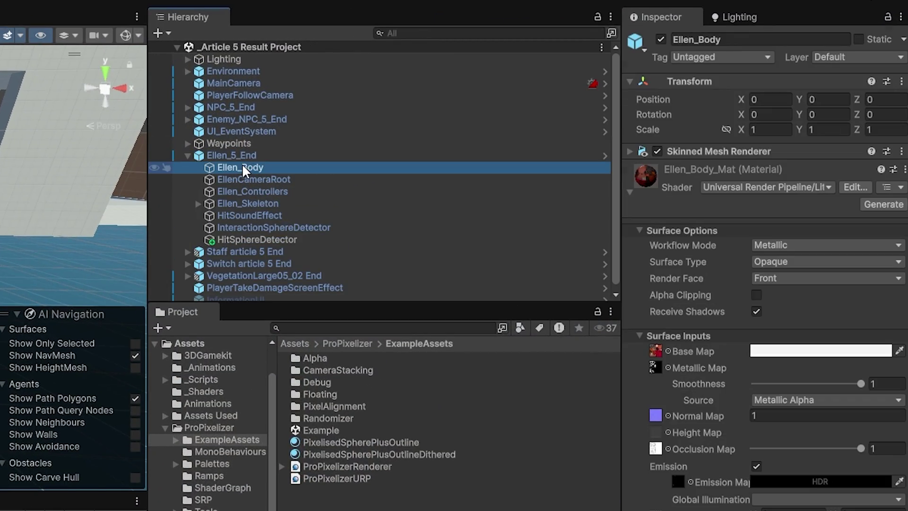
click(751, 185)
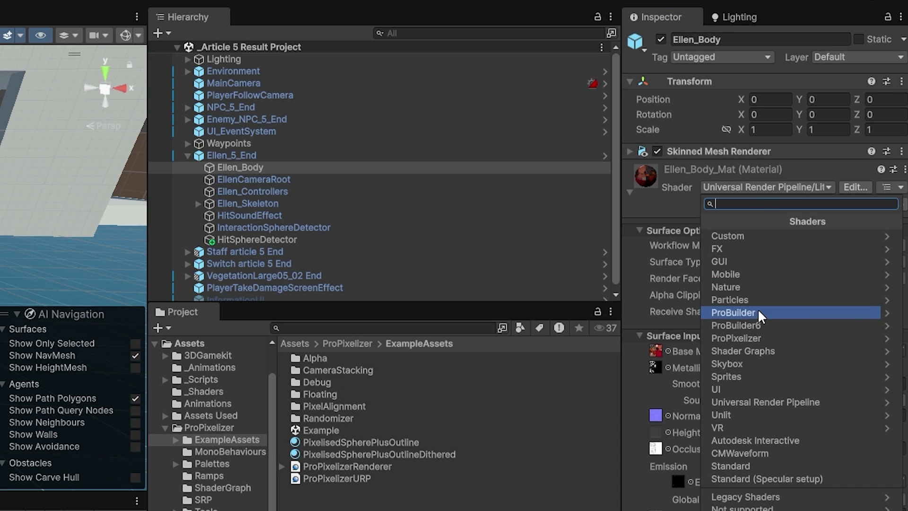
click(756, 337)
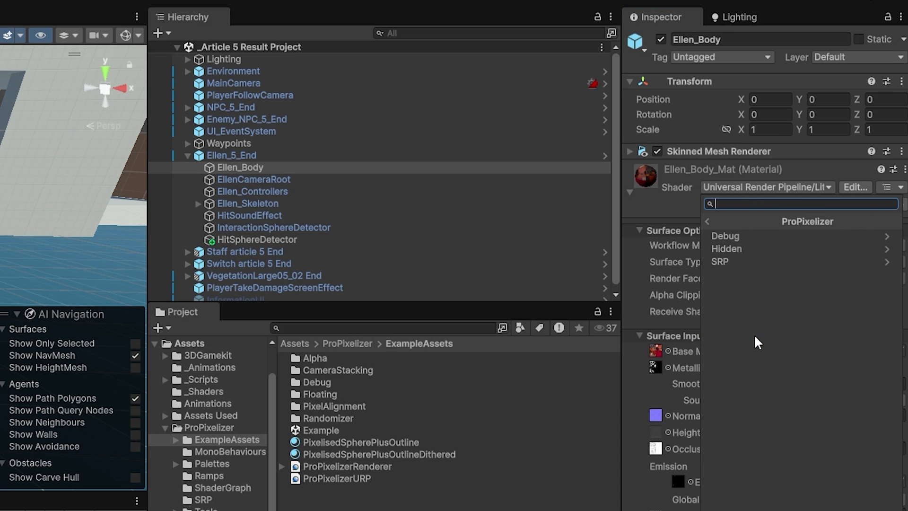
click(734, 263)
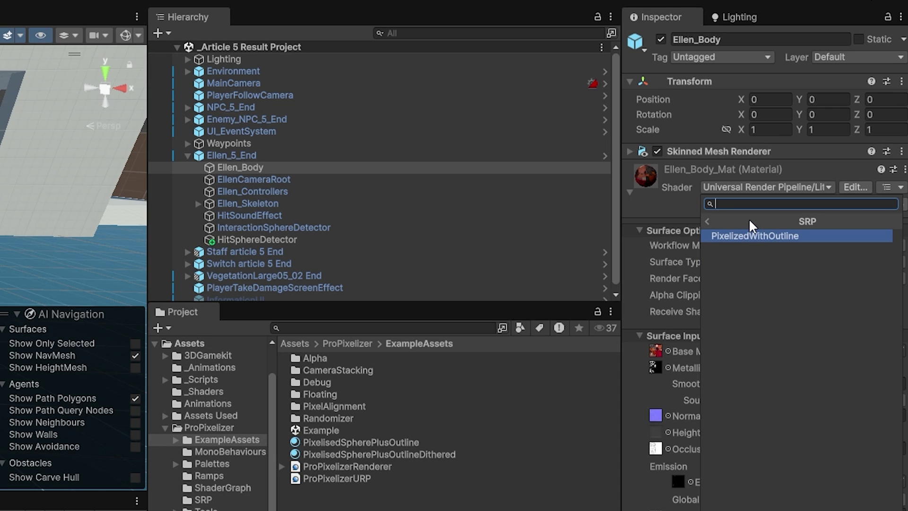
click(747, 231)
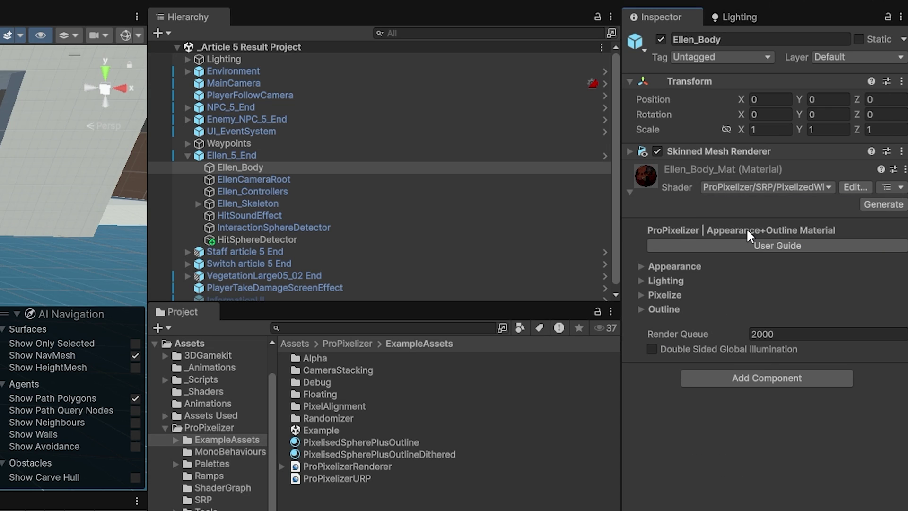
click(717, 265)
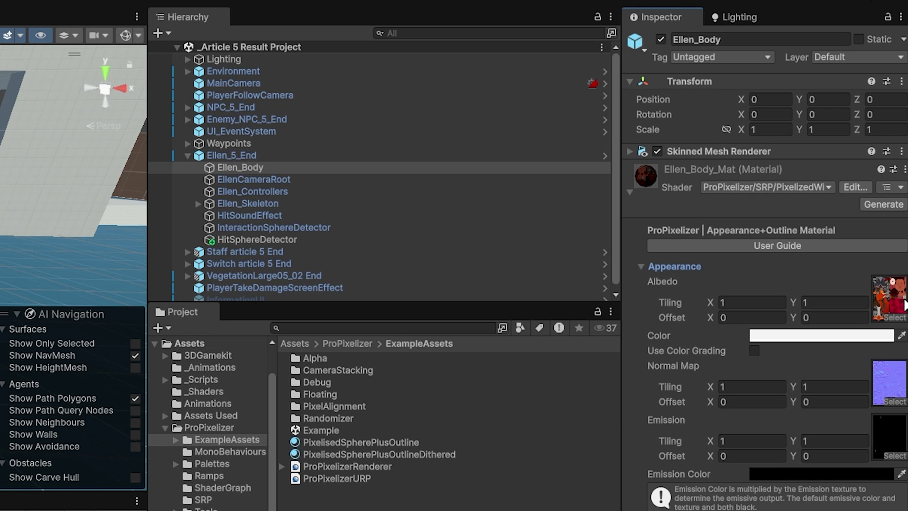
click(894, 301)
click(899, 389)
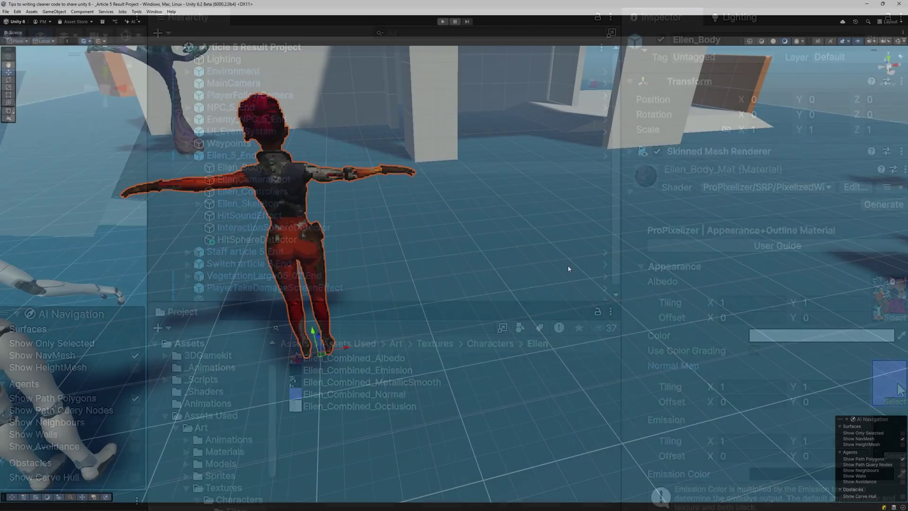
Set Ellen_Body_Mat's Pixel Size to 5 and assign a smooth gradient as its Lighting Ramp
scroll(532, 266, down, 3)
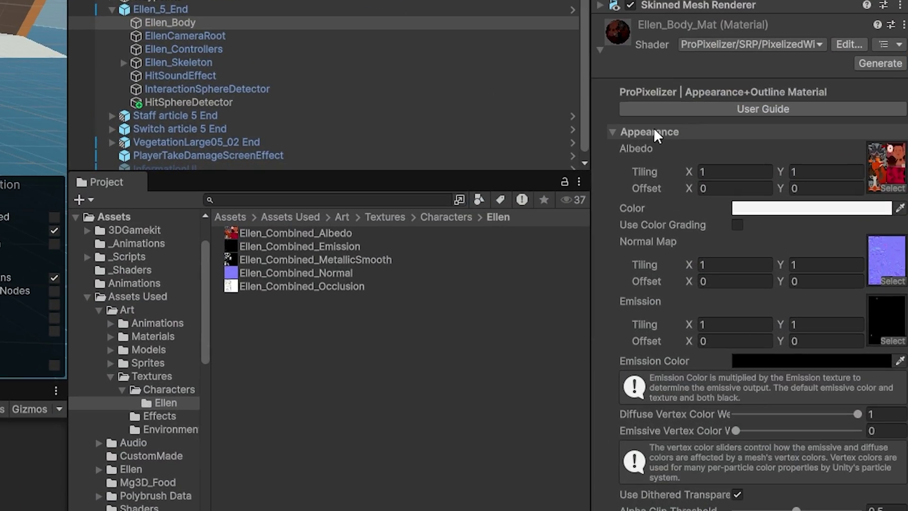
click(789, 158)
click(646, 164)
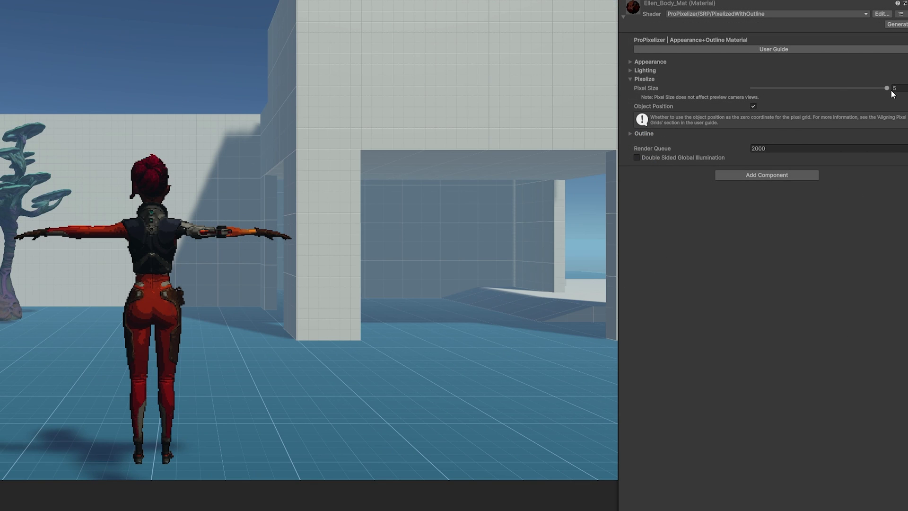
drag(889, 88, 813, 87)
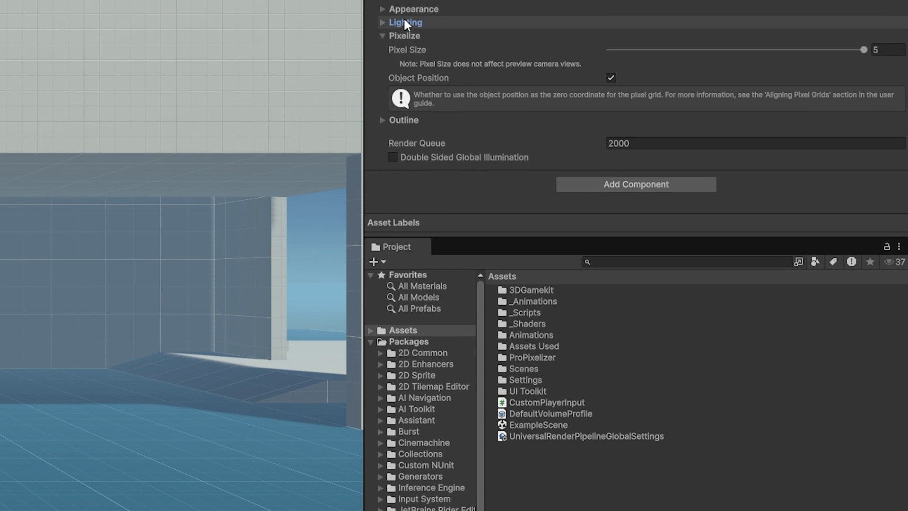
click(406, 23)
click(879, 52)
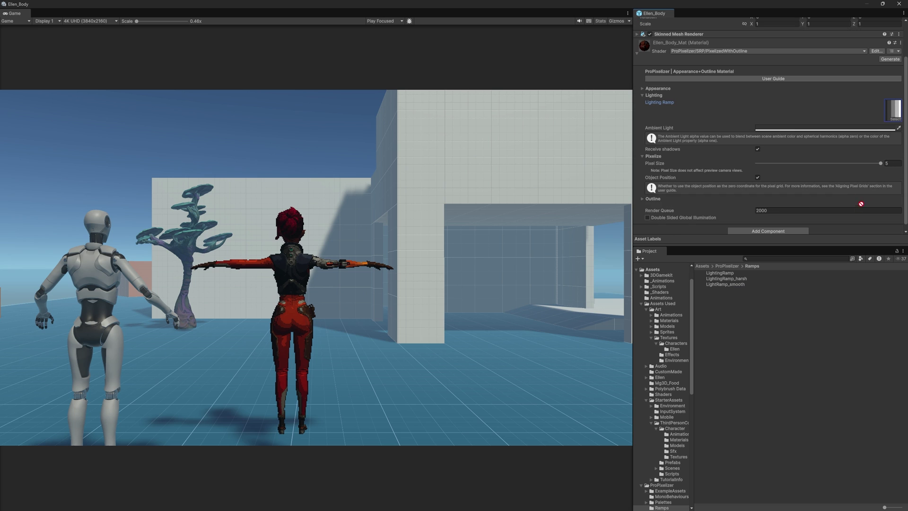
drag(898, 128, 897, 116)
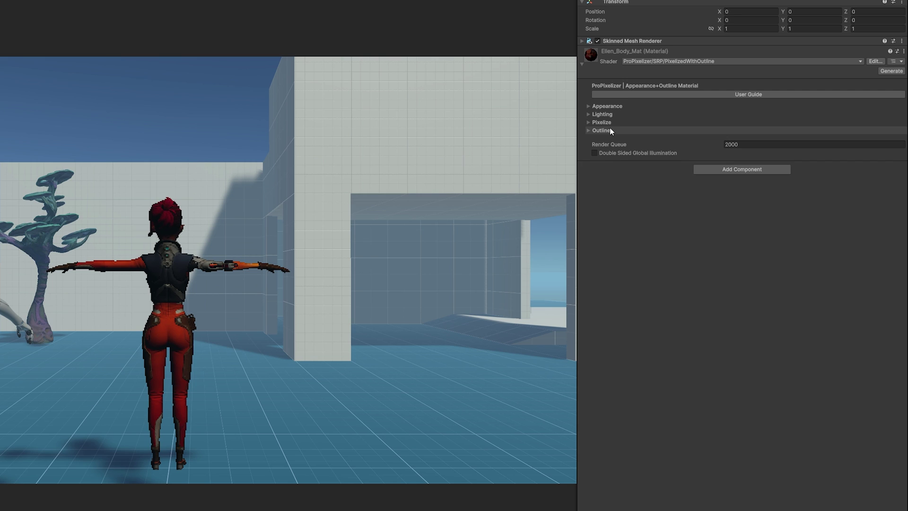
Set Ellen's Outline Color to green (4BFF00) in the material's Outline settings
click(601, 130)
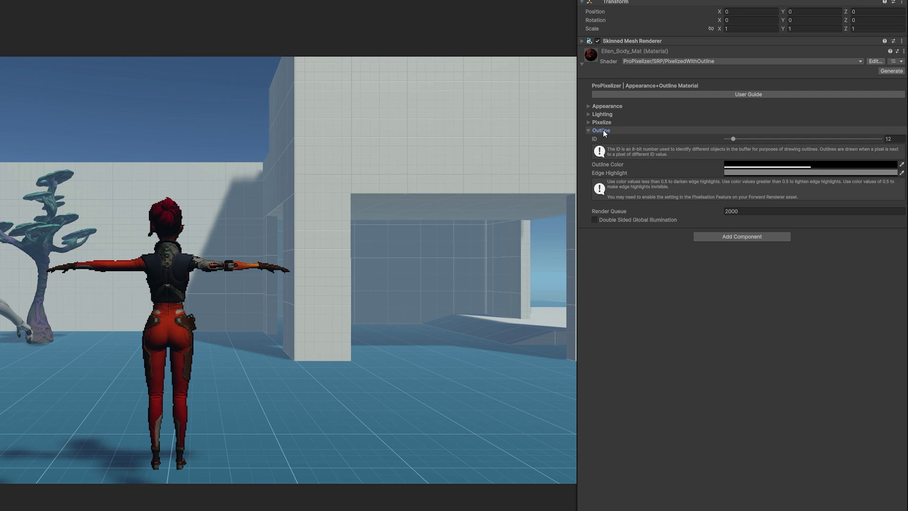
click(750, 163)
click(776, 208)
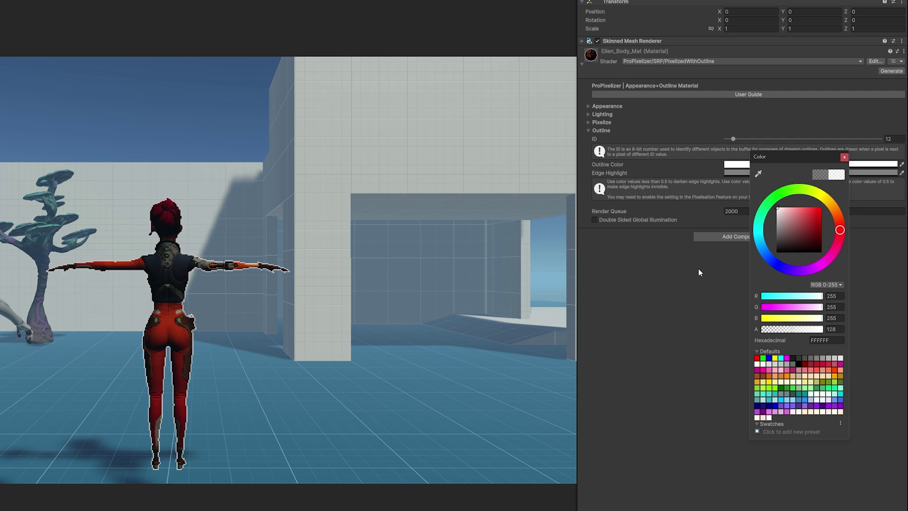
click(701, 271)
click(770, 164)
click(811, 193)
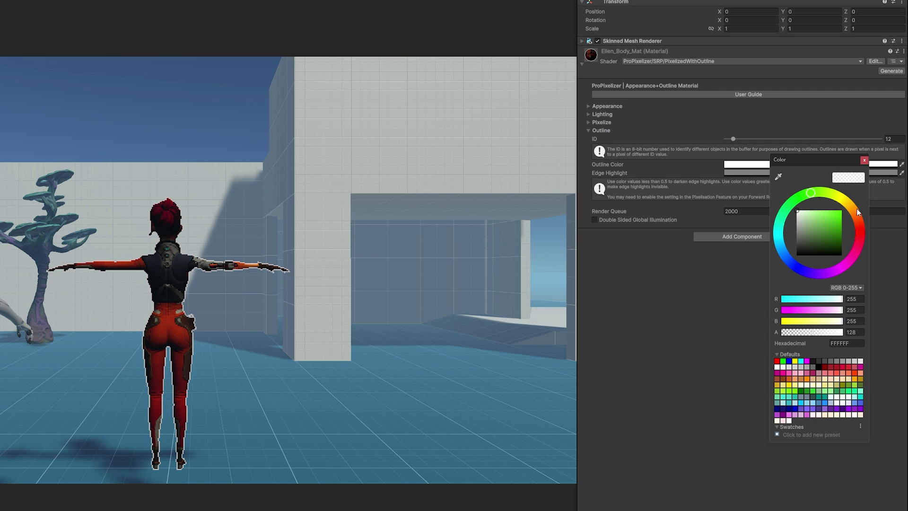
click(740, 268)
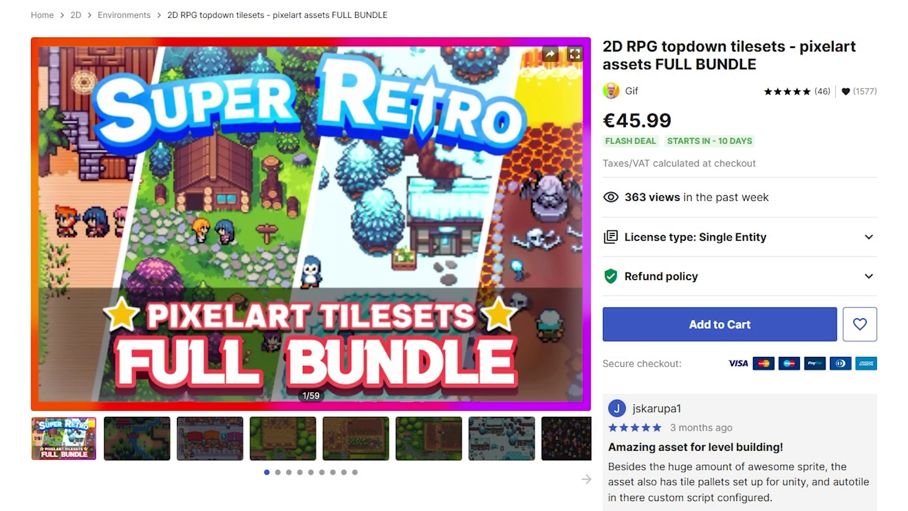
Browse the tileset gallery: river map, market, wheat field, pumpkin farm, garden farm and monster sprites
click(131, 428)
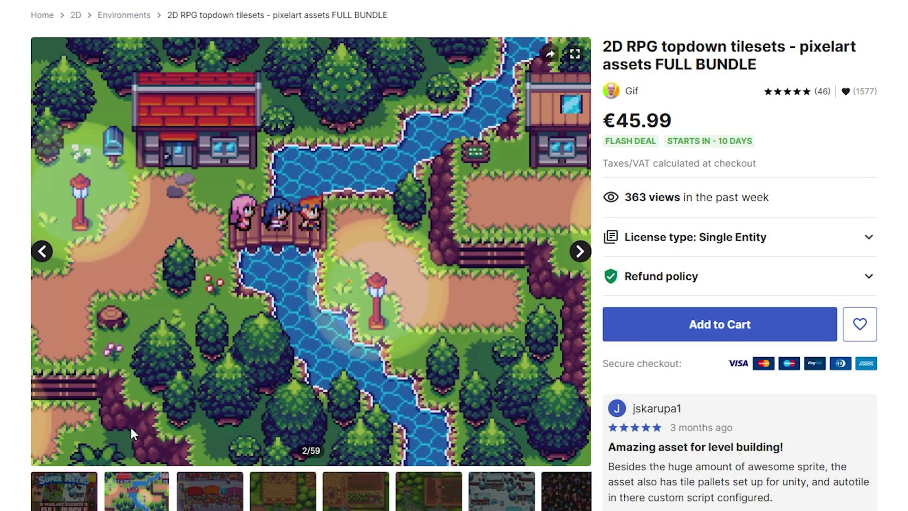
click(201, 483)
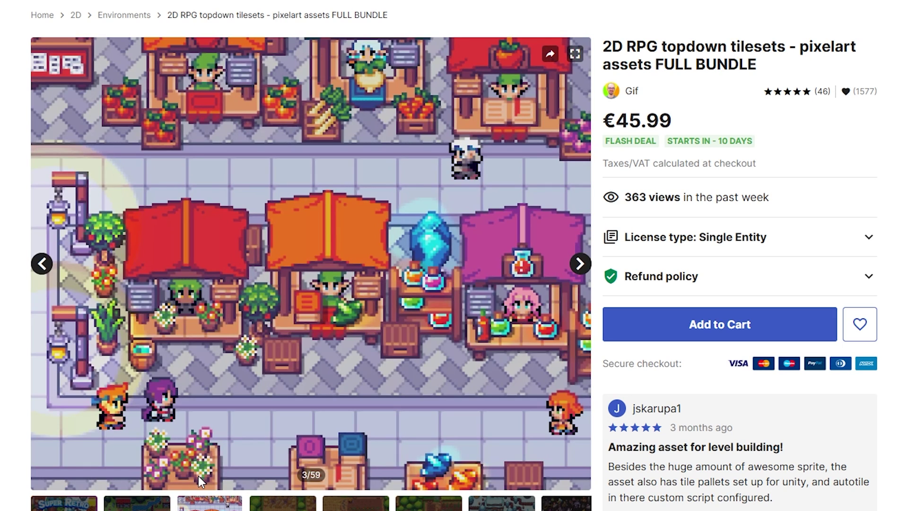
click(295, 508)
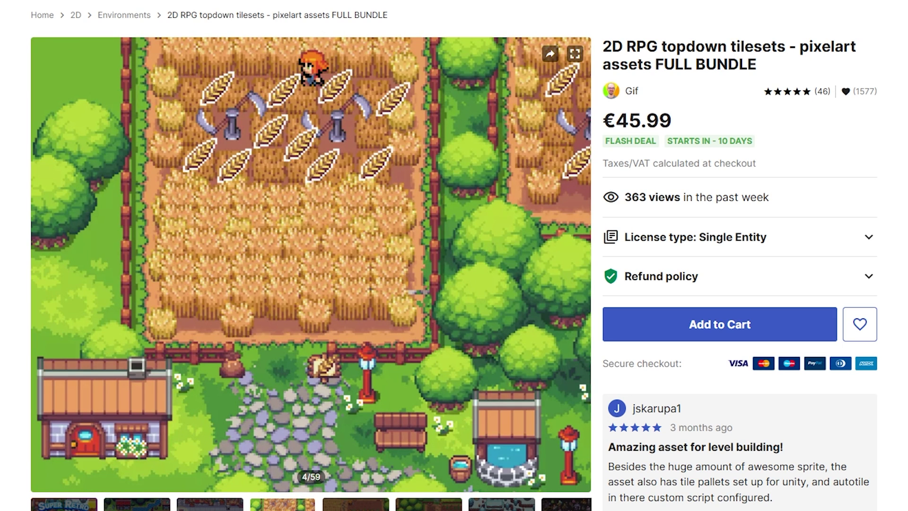
click(355, 506)
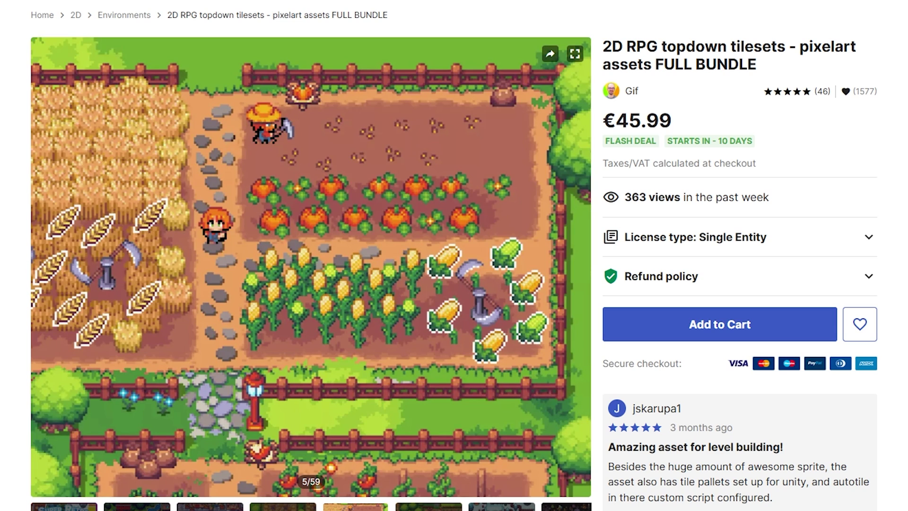
click(429, 507)
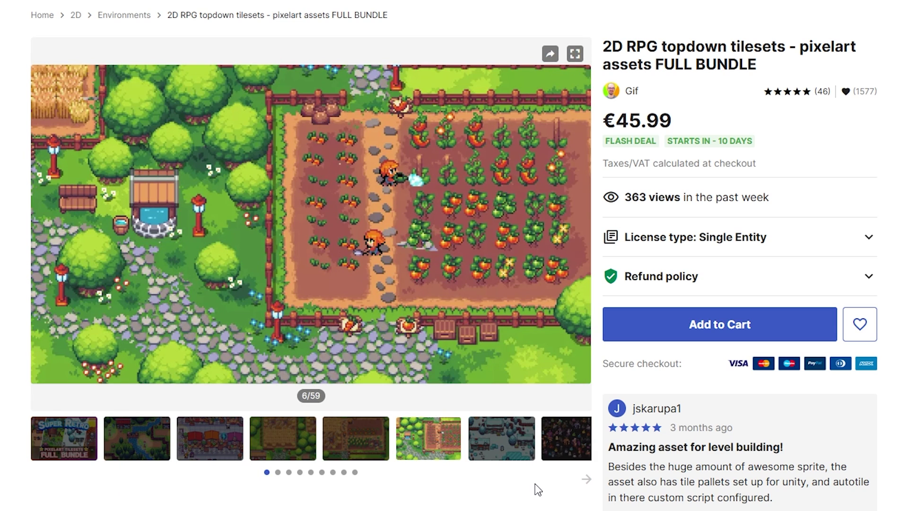
click(560, 446)
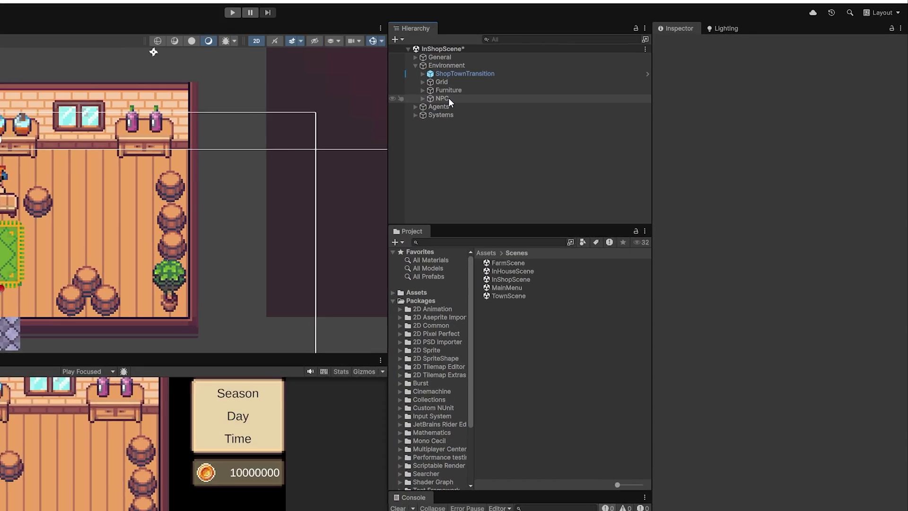
Add an AddAllIn1Shader component to the NPC object
click(183, 131)
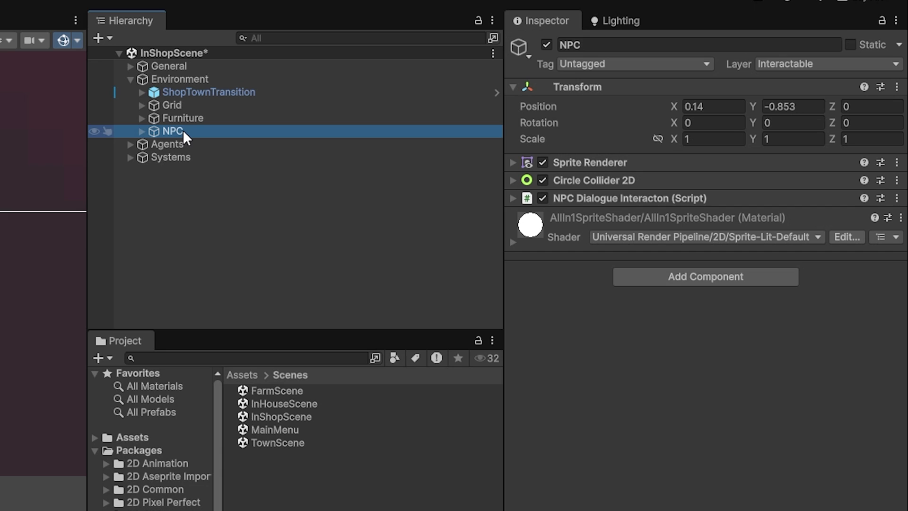
click(652, 277)
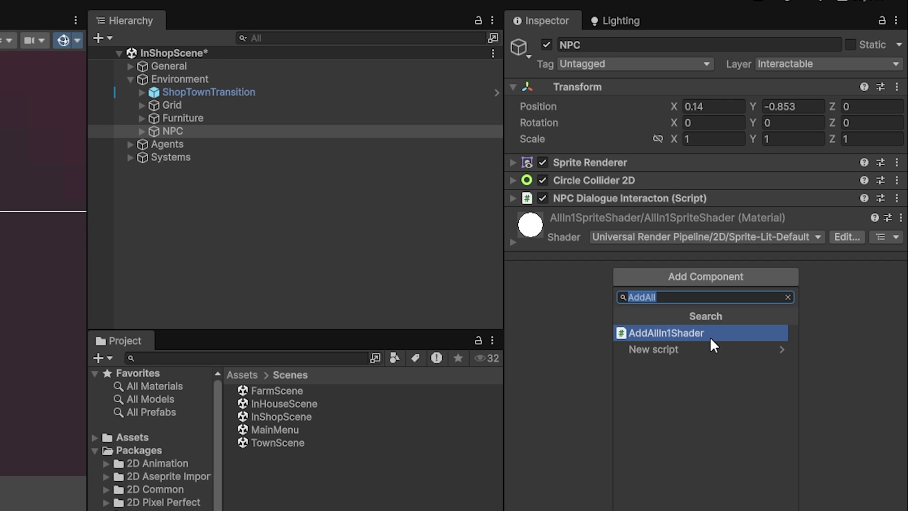
click(684, 332)
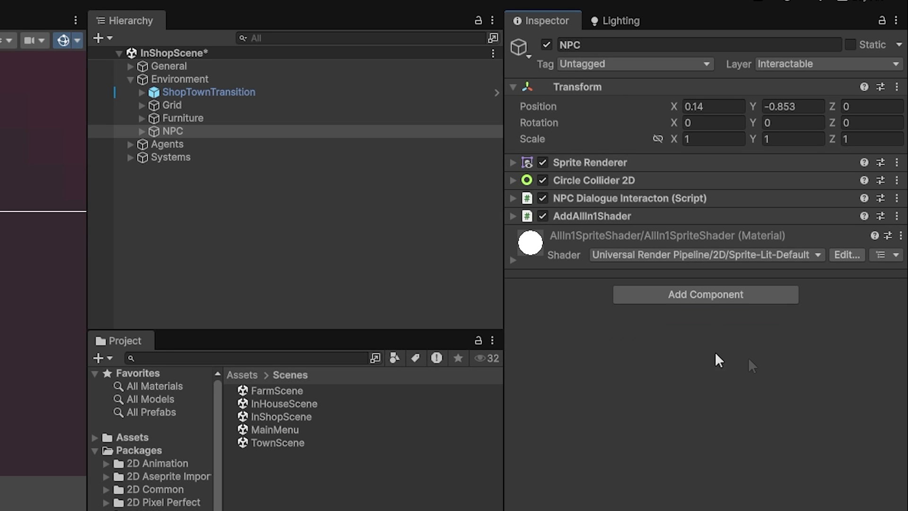
Create a new clean AllIn1SpriteShader material and expand its colour effect properties
click(682, 221)
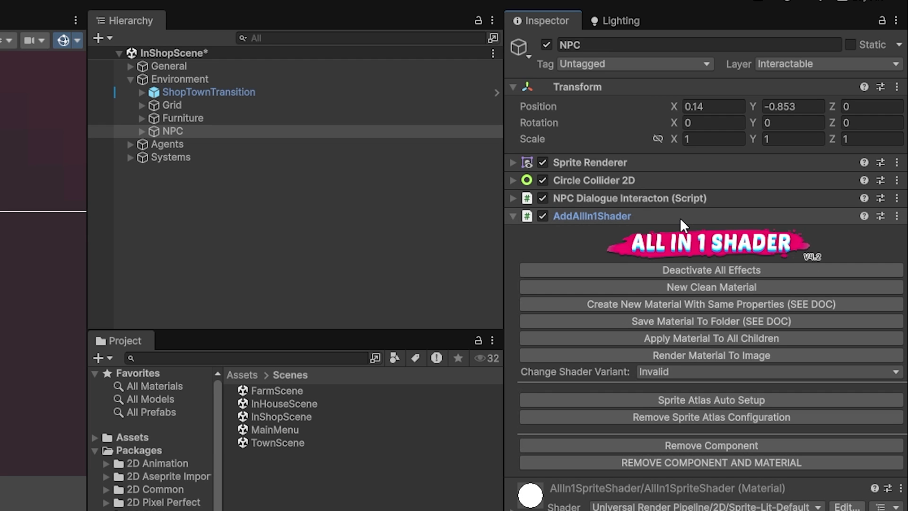
click(686, 286)
click(604, 216)
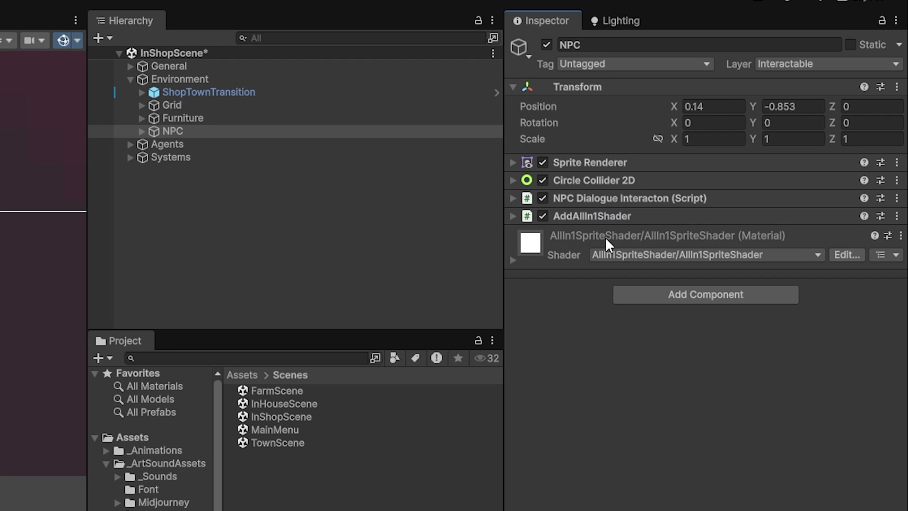
click(605, 237)
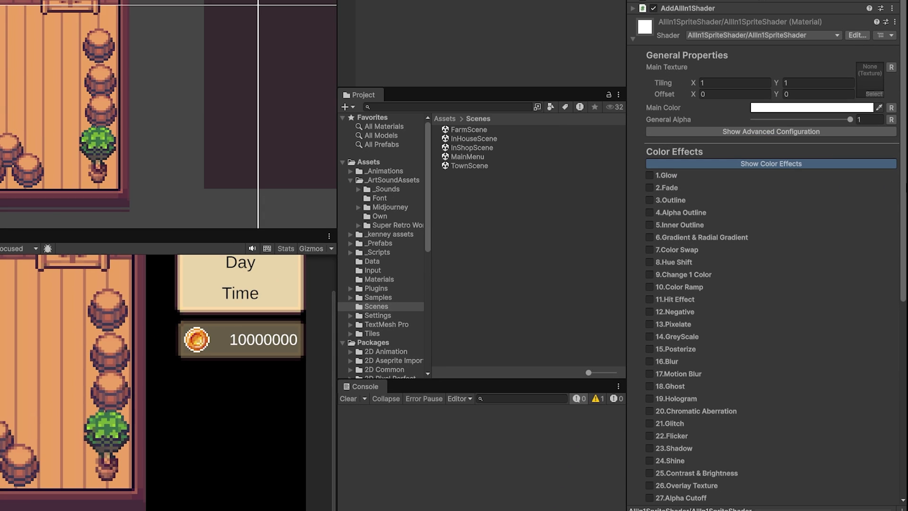
scroll(766, 255, down, 6)
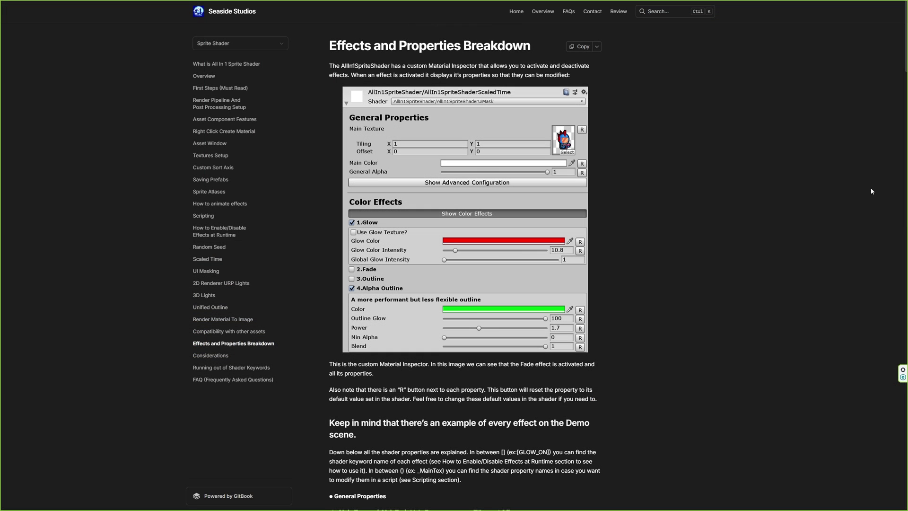
Scroll the Effects and Properties Breakdown page down to the Color Effects section
scroll(823, 242, down, 8)
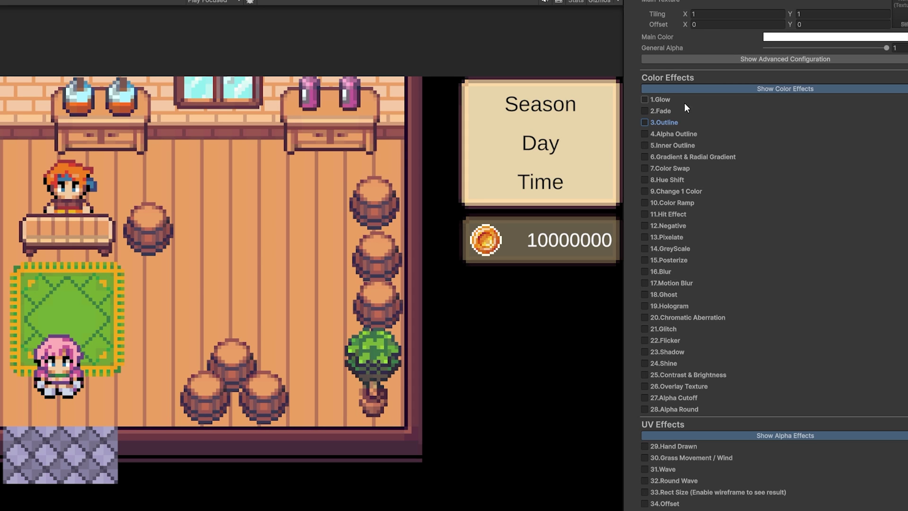
Enable Outline, GreyScale, Posterize with 2.2 colours, and Ghost on the NPC's material
click(662, 122)
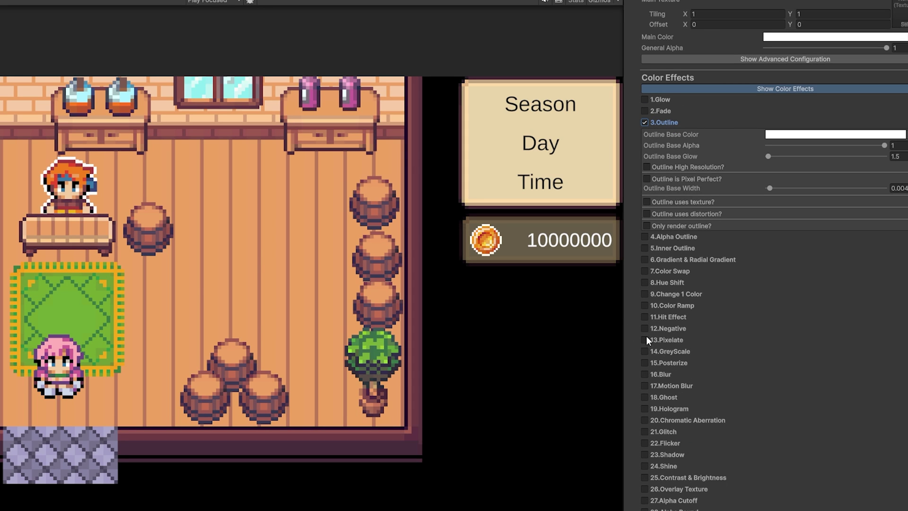
click(671, 351)
click(677, 409)
mouse_move(777, 420)
mouse_down()
mouse_move(763, 420)
mouse_move(832, 421)
mouse_move(770, 420)
mouse_up()
click(667, 477)
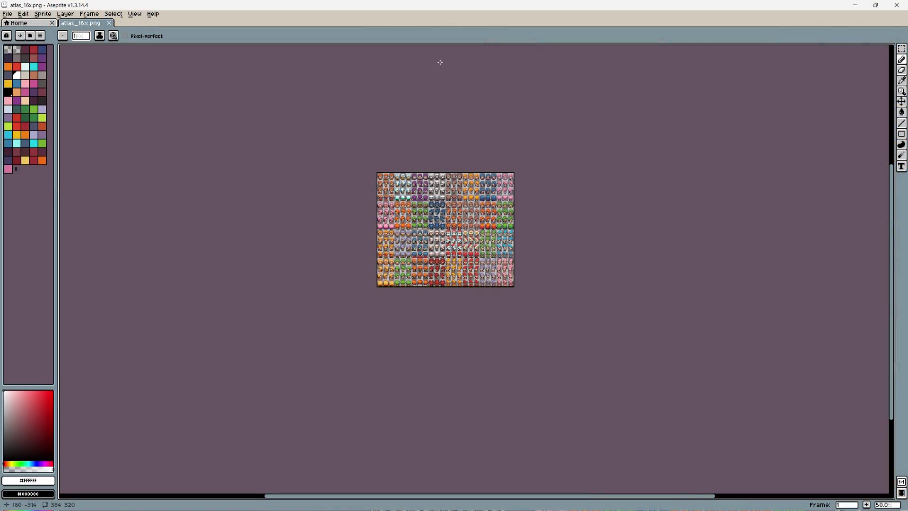
In Play mode, walk the player to the shopkeeper to talk, then jump the 3D character onto the blocks
scroll(476, 174, up, 3)
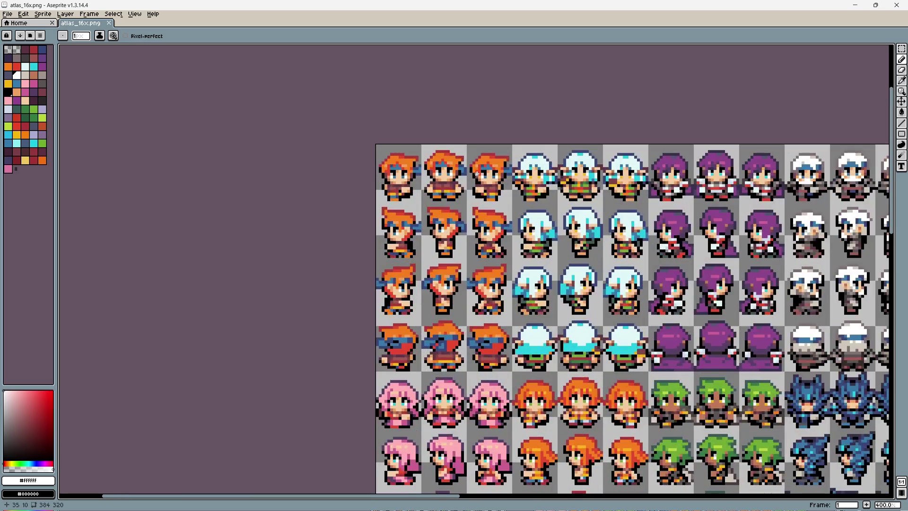
scroll(477, 173, up, 3)
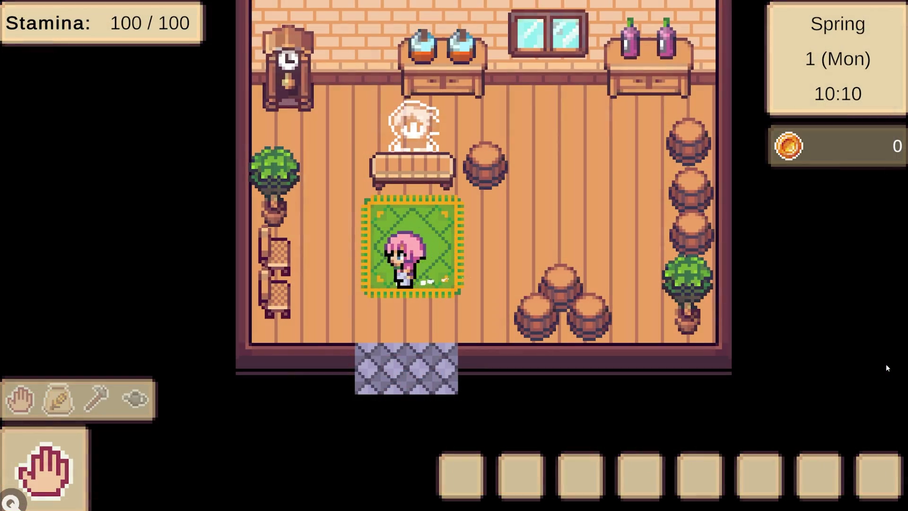
key(a)
key(w)
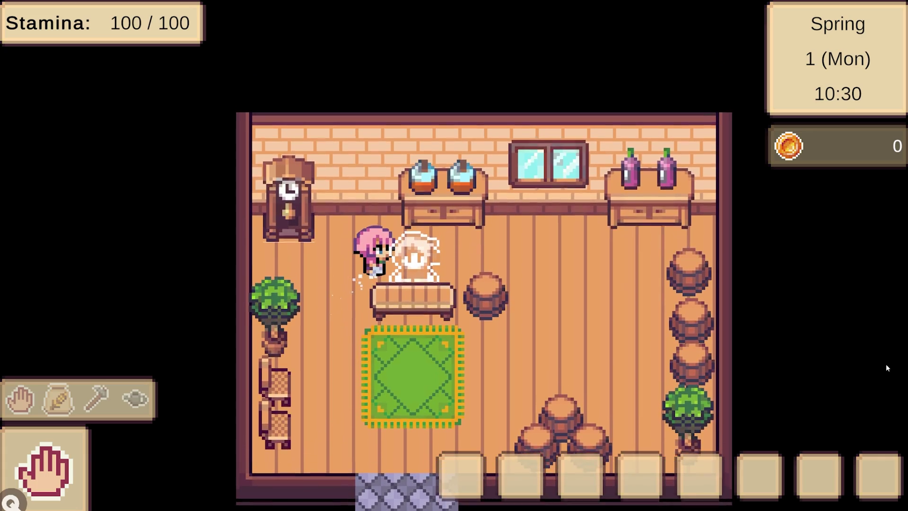
key(e)
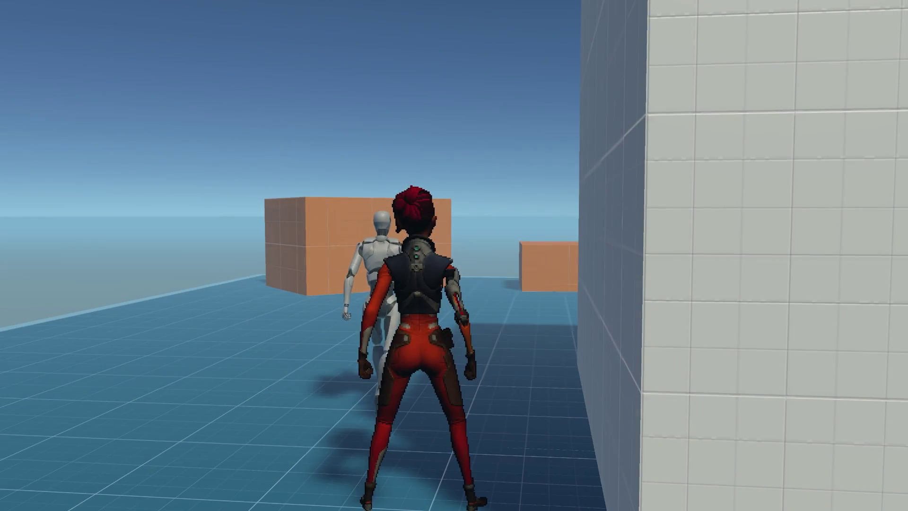
key(space)
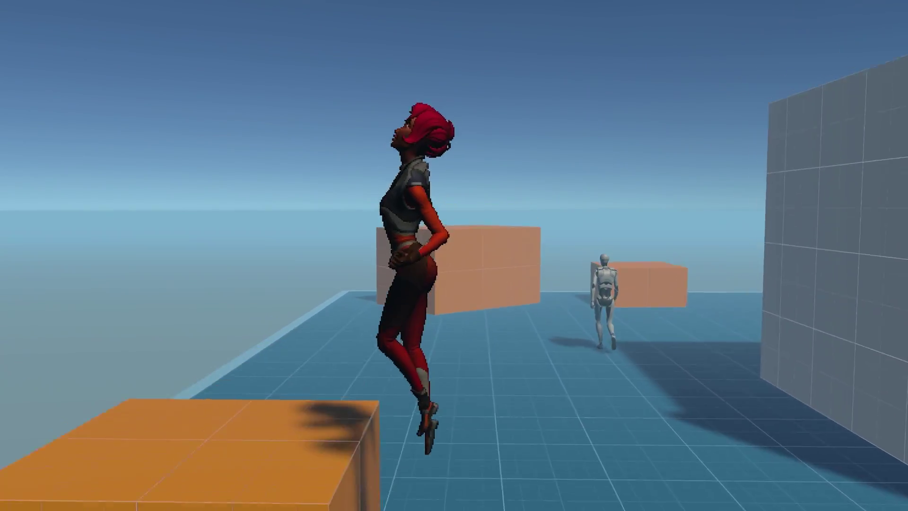
key(space)
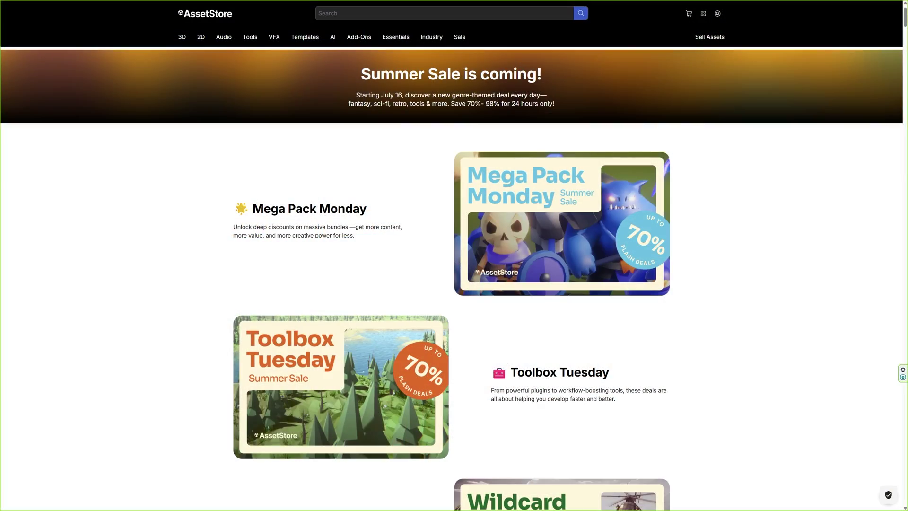
Scroll the Summer Sale page down to 50% off deals like Final IK and Feel
scroll(328, 437, down, 20)
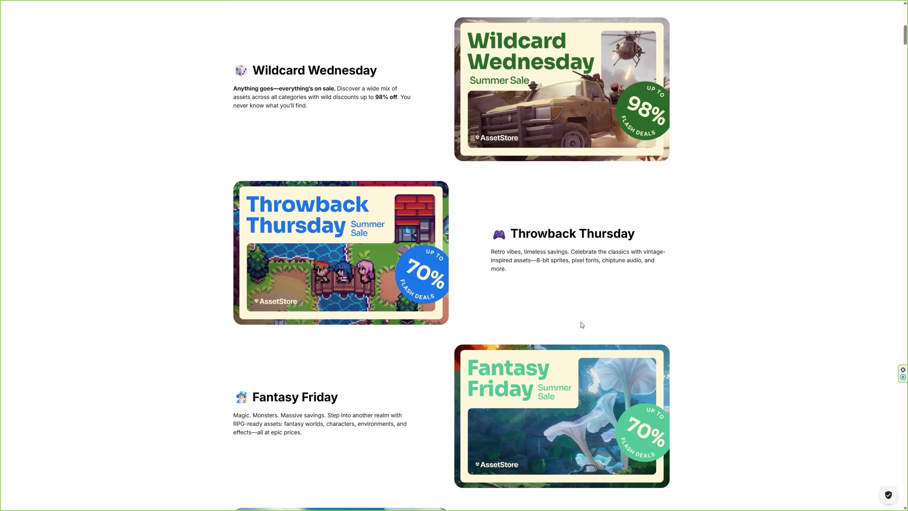
scroll(705, 302, down, 5)
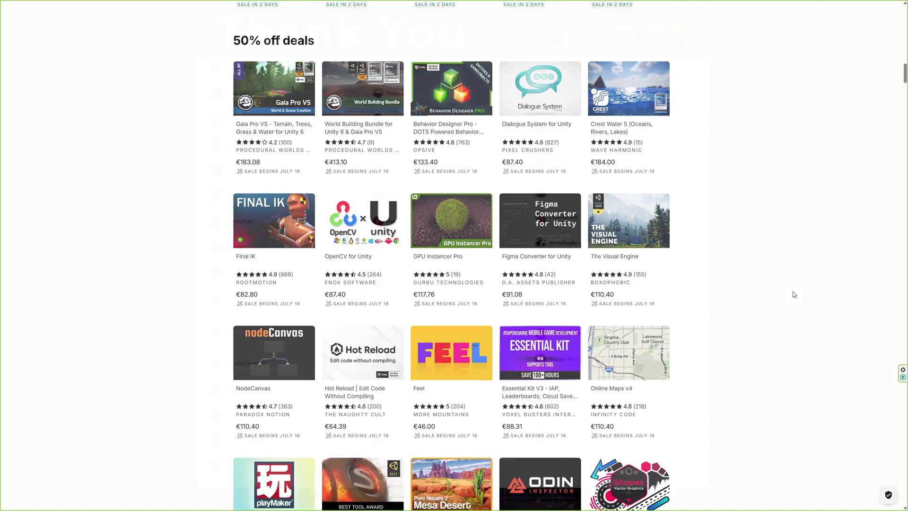